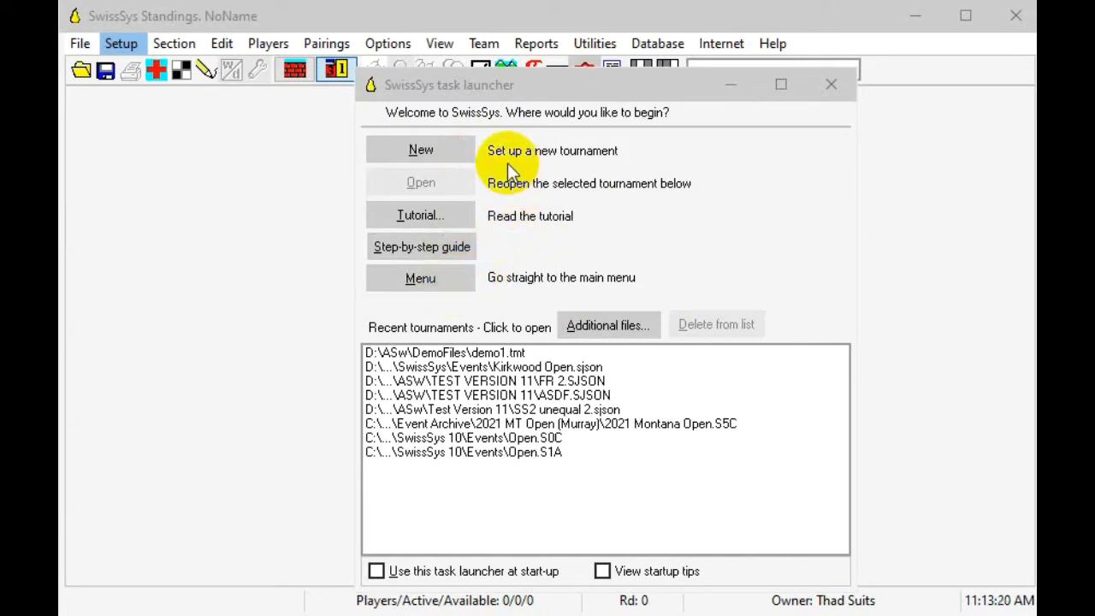
Step: Set up a new tournament with the printing title "Patzer Open"
{"action": "left_click", "coordinate": [447, 146]}
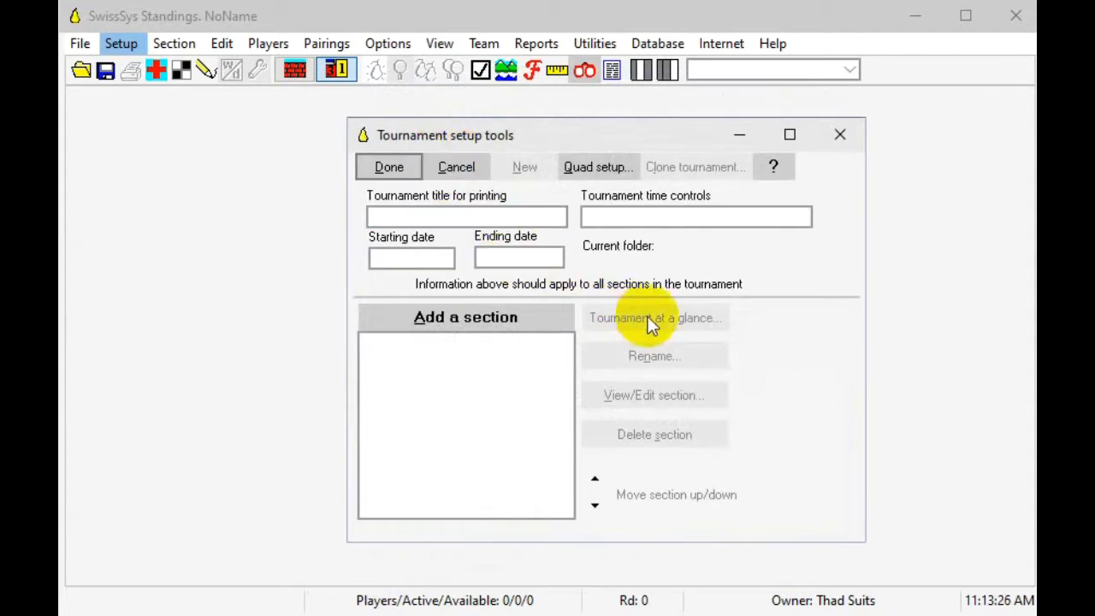
{"action": "left_click", "coordinate": [444, 217]}
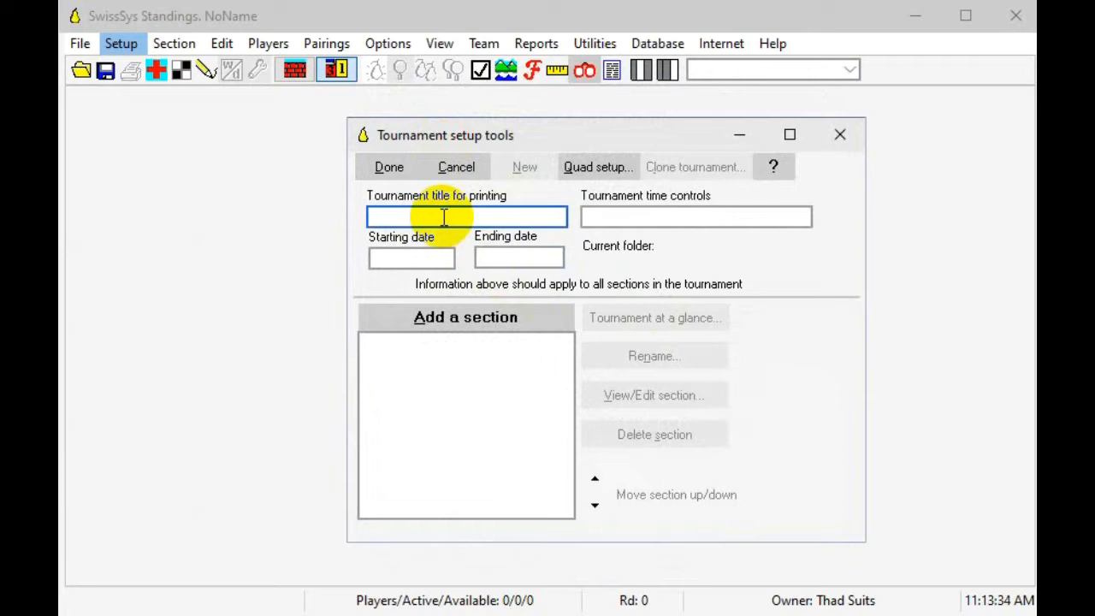
{"action": "type", "text": "Patzer Open"}
Step: Add a section named "Open" with the regular swiss event type and finish the tournament setup
{"action": "left_click", "coordinate": [439, 318]}
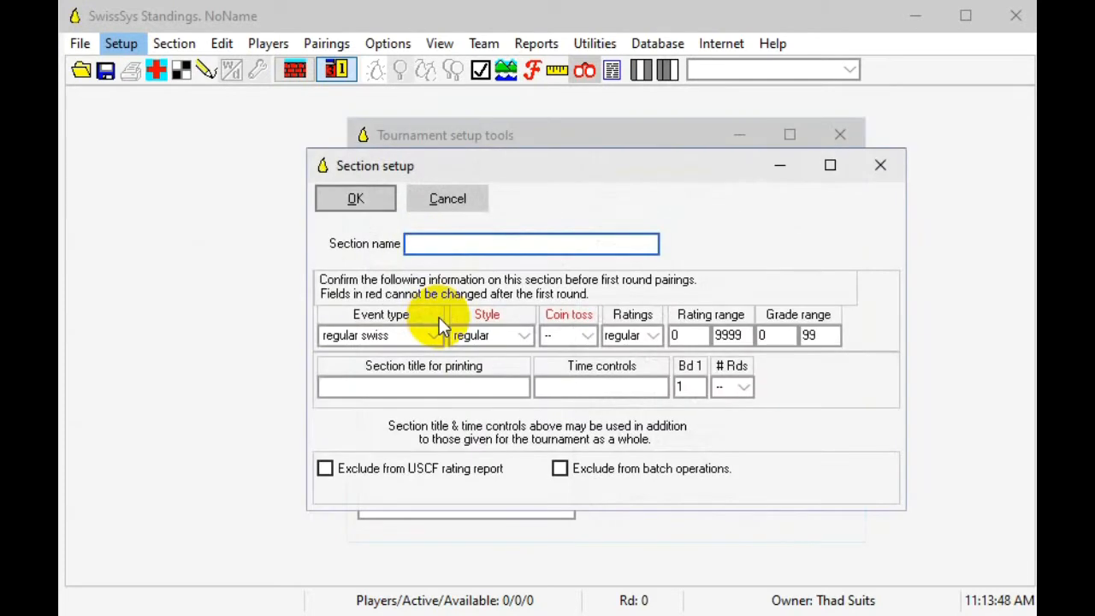
{"action": "type", "text": "Open"}
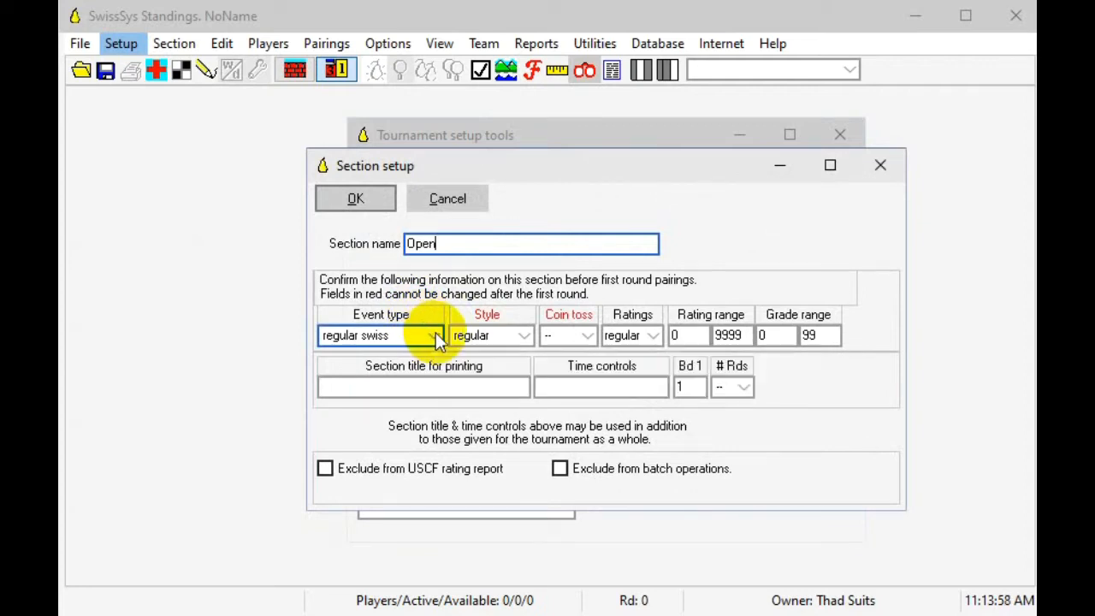
{"action": "left_click", "coordinate": [434, 337]}
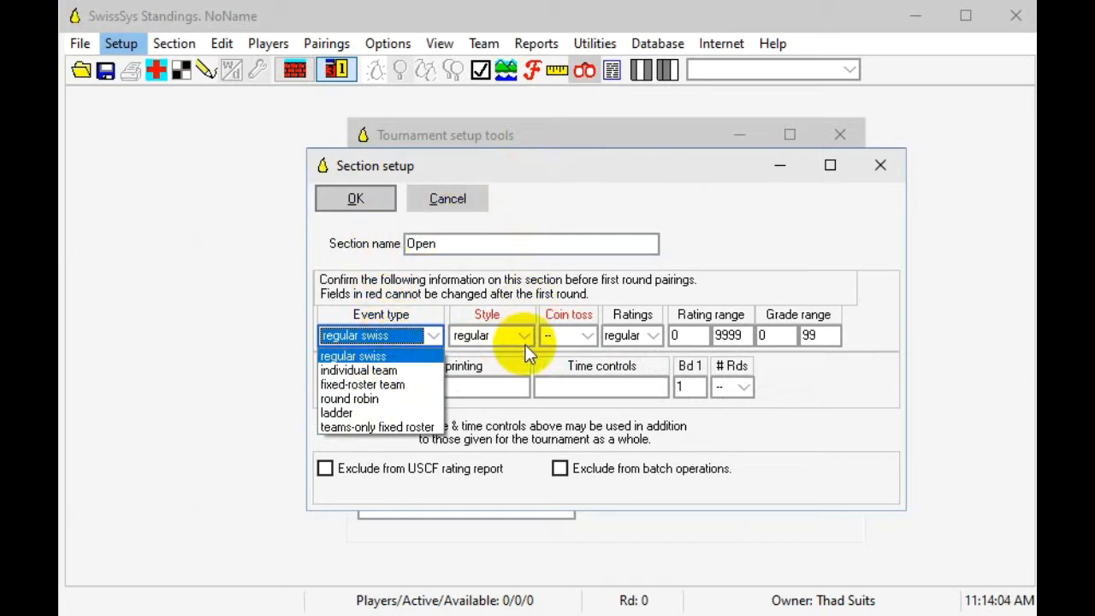
{"action": "left_click", "coordinate": [741, 240]}
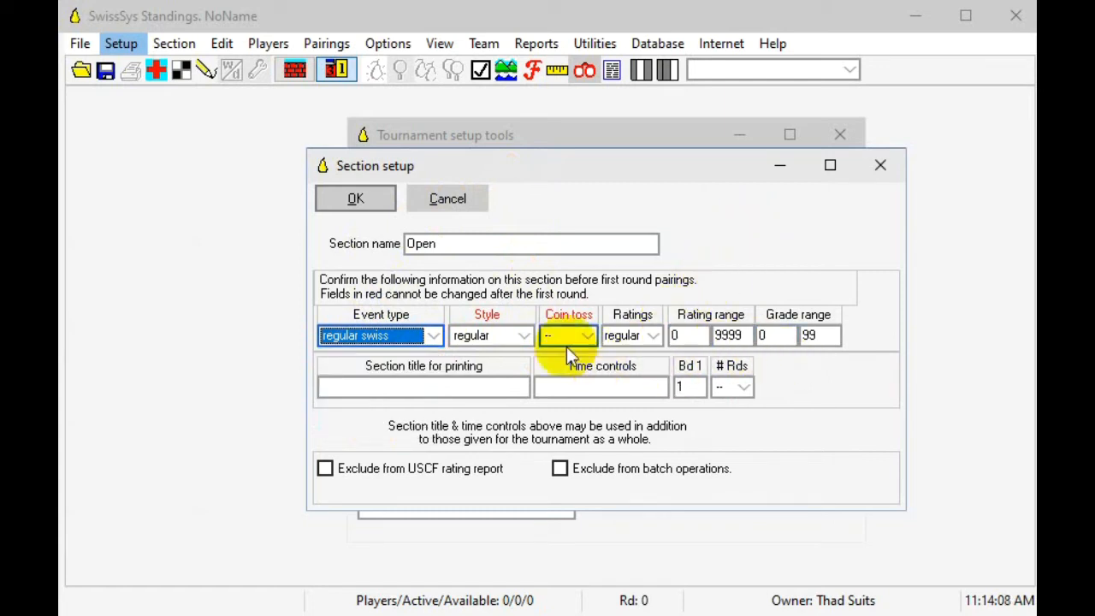
{"action": "left_click", "coordinate": [373, 196]}
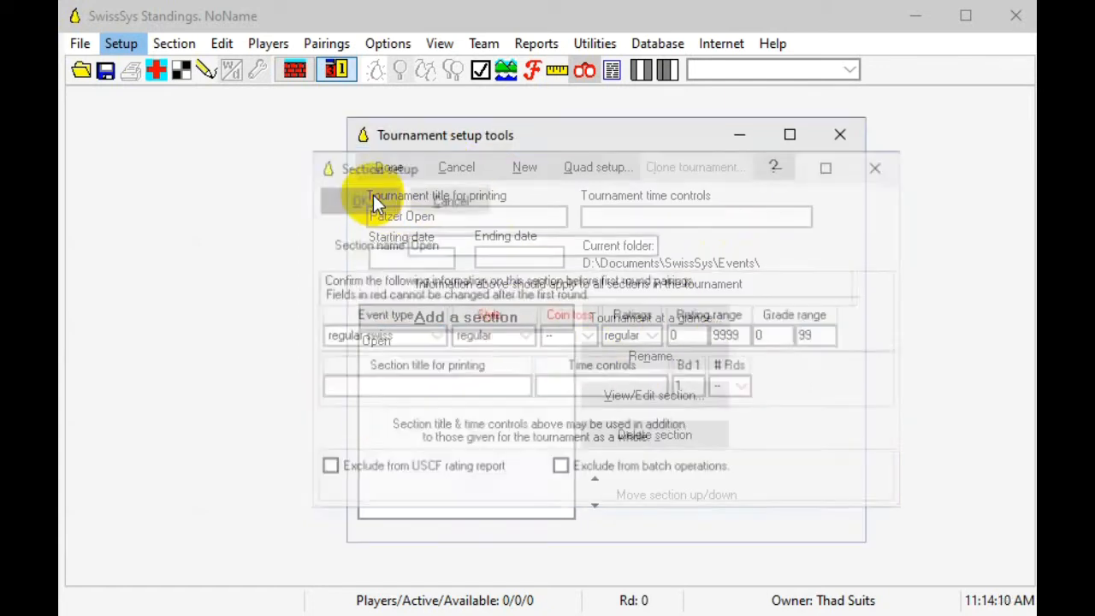
{"action": "left_click", "coordinate": [381, 215]}
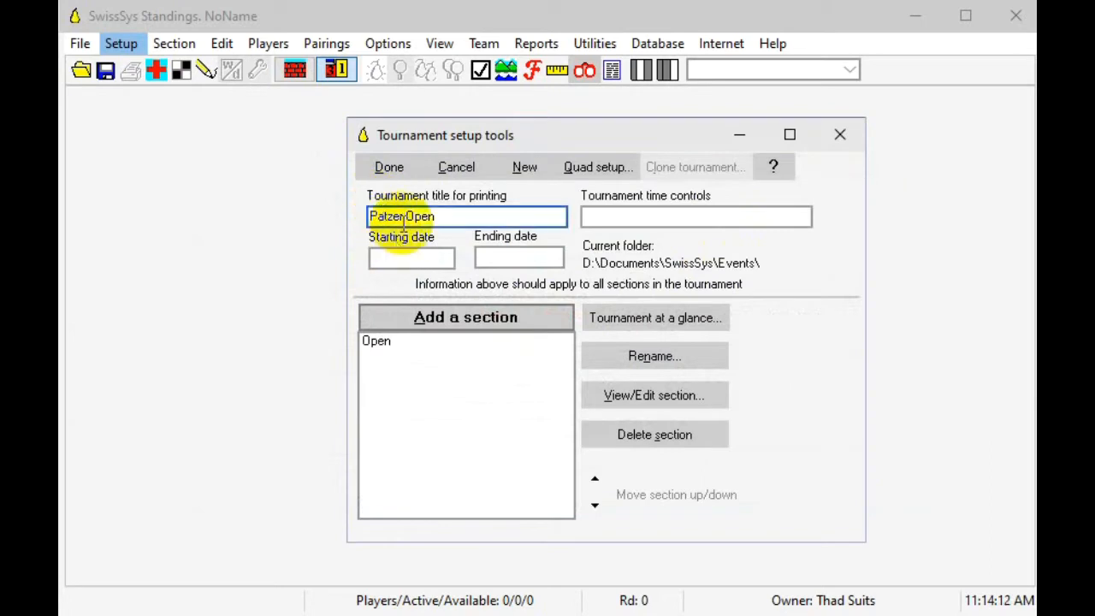
{"action": "left_click", "coordinate": [402, 167]}
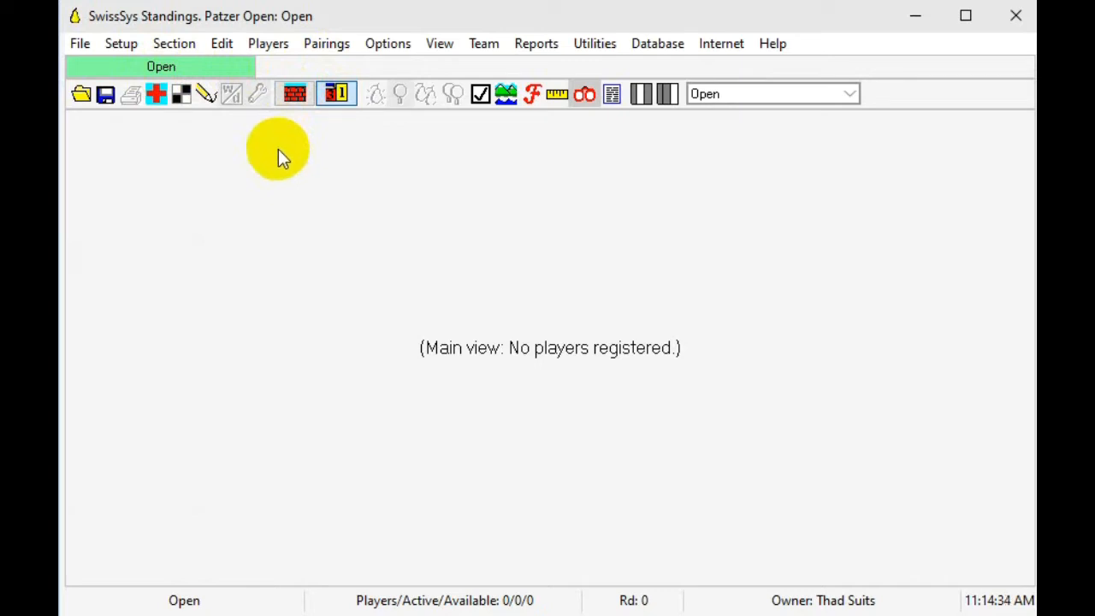
Step: Open player registration for the Open section and enter the first player's name and ID number
{"action": "left_click", "coordinate": [278, 47]}
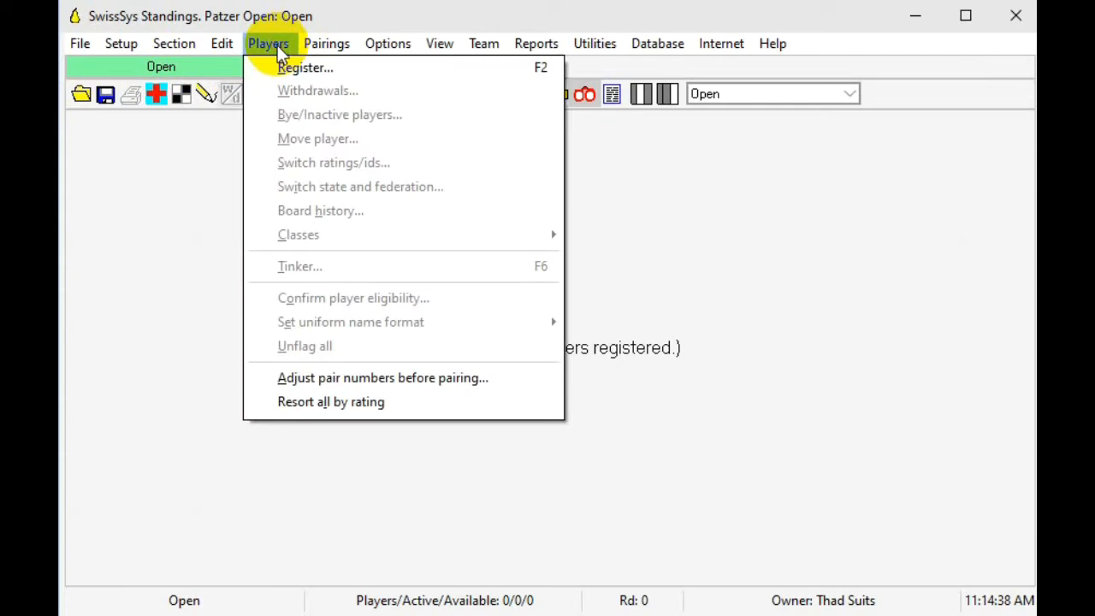
{"action": "left_click", "coordinate": [282, 71]}
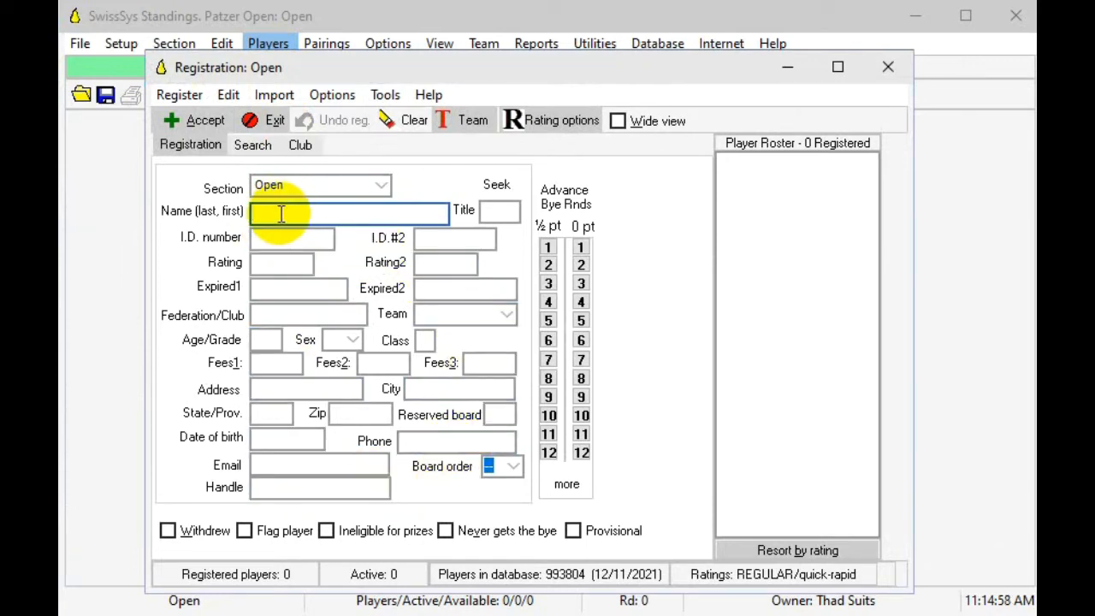
{"action": "type", "text": "Suits, Thad"}
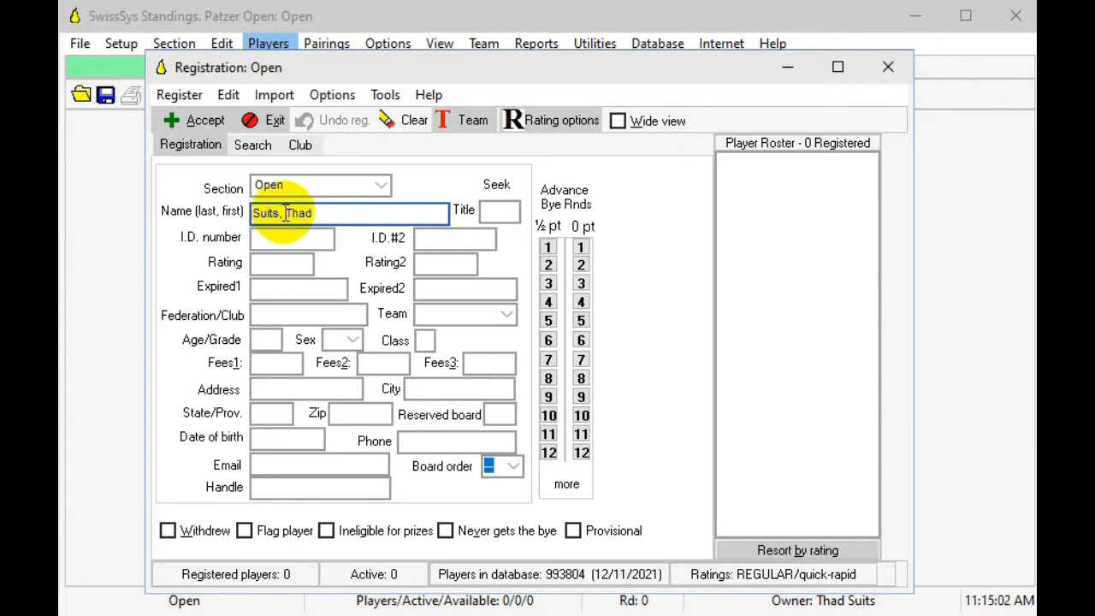
{"action": "left_click", "coordinate": [280, 241]}
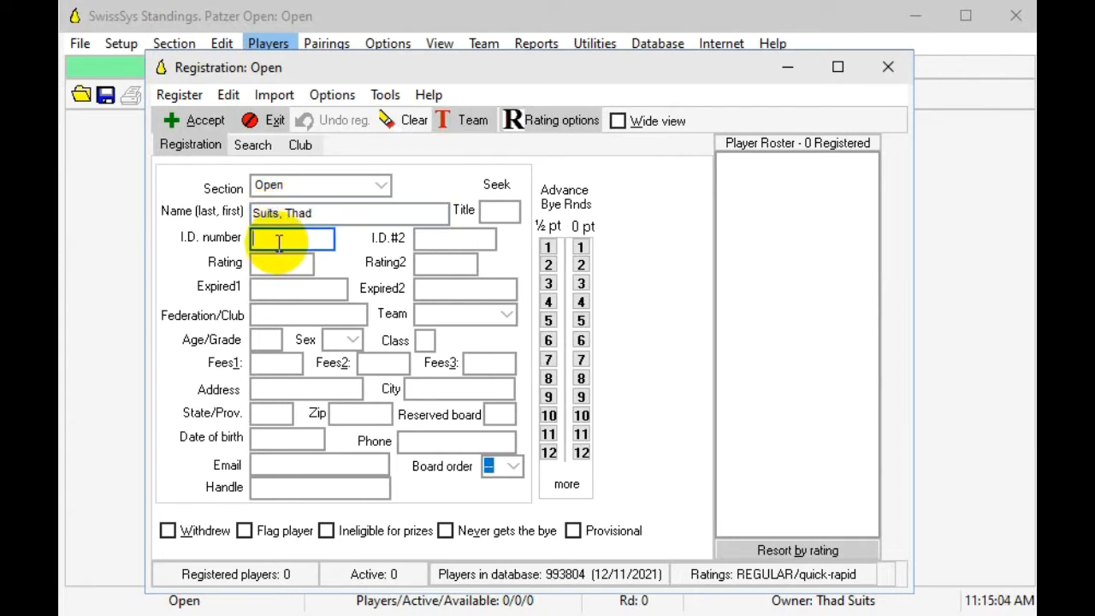
{"action": "type", "text": "21782178"}
Step: Set the first player's rating to 2250 and accept the registration
{"action": "left_click", "coordinate": [272, 263]}
{"action": "type", "text": "2"}
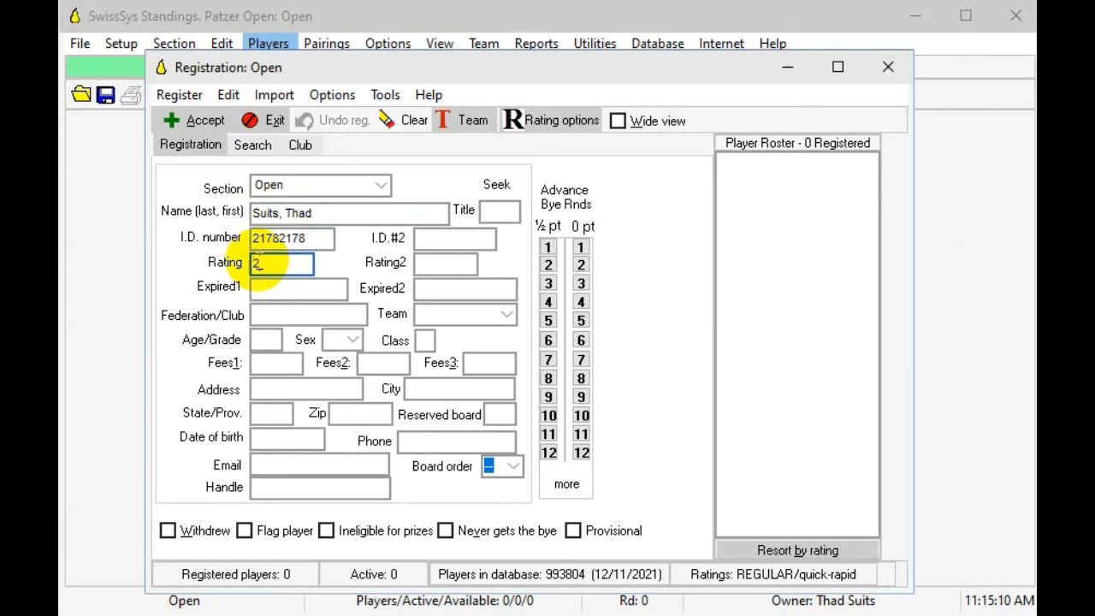
{"action": "type", "text": "250"}
{"action": "left_click", "coordinate": [261, 288]}
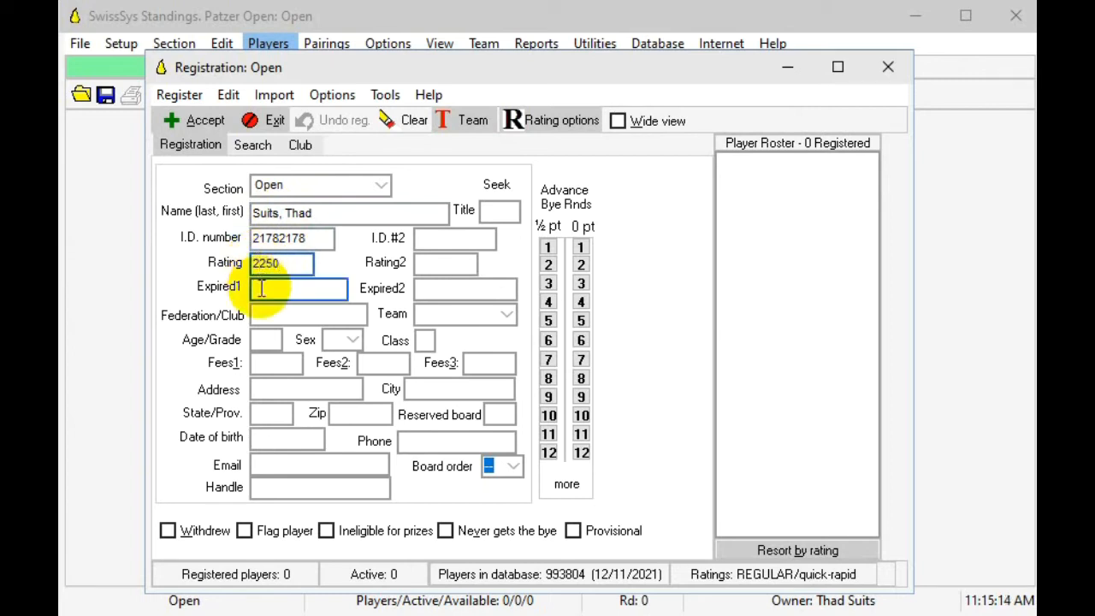
{"action": "left_click", "coordinate": [183, 122]}
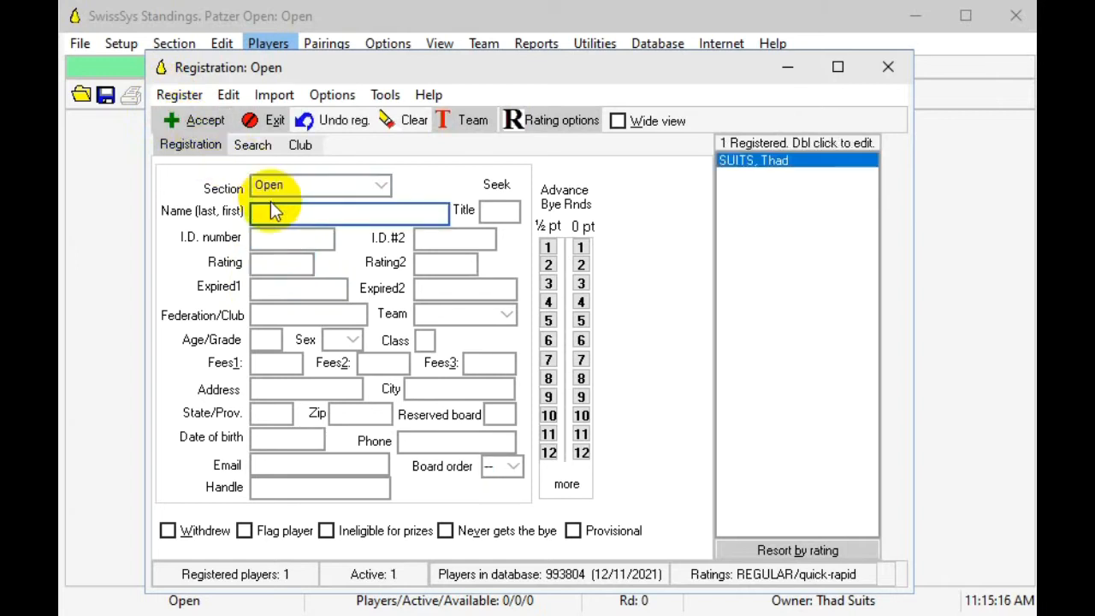
Step: Register a second player manually with the player's name, ID number and a rating of 356
{"action": "left_click", "coordinate": [276, 239]}
{"action": "type", "text": "00"}
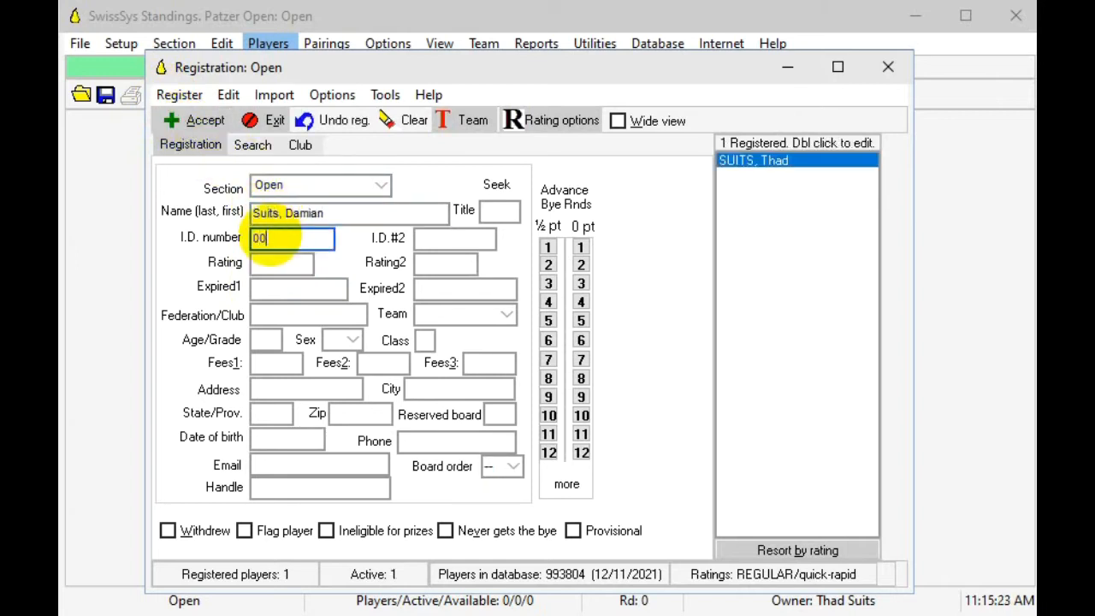
{"action": "type", "text": "000000"}
{"action": "key", "text": "Tab"}
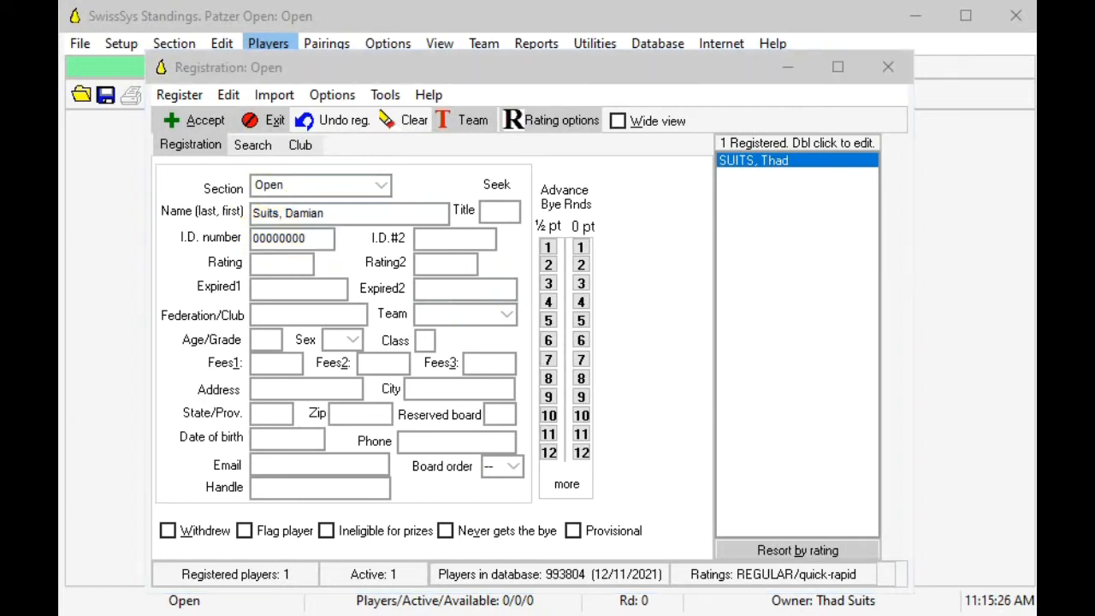
{"action": "left_click", "coordinate": [285, 266]}
{"action": "type", "text": "356"}
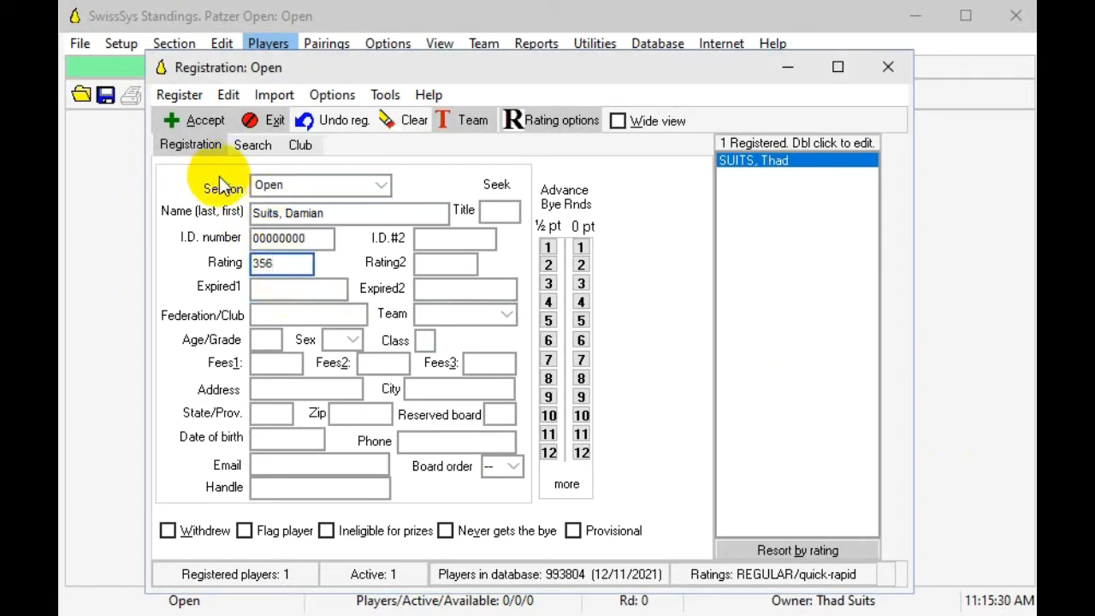
{"action": "left_click", "coordinate": [200, 119]}
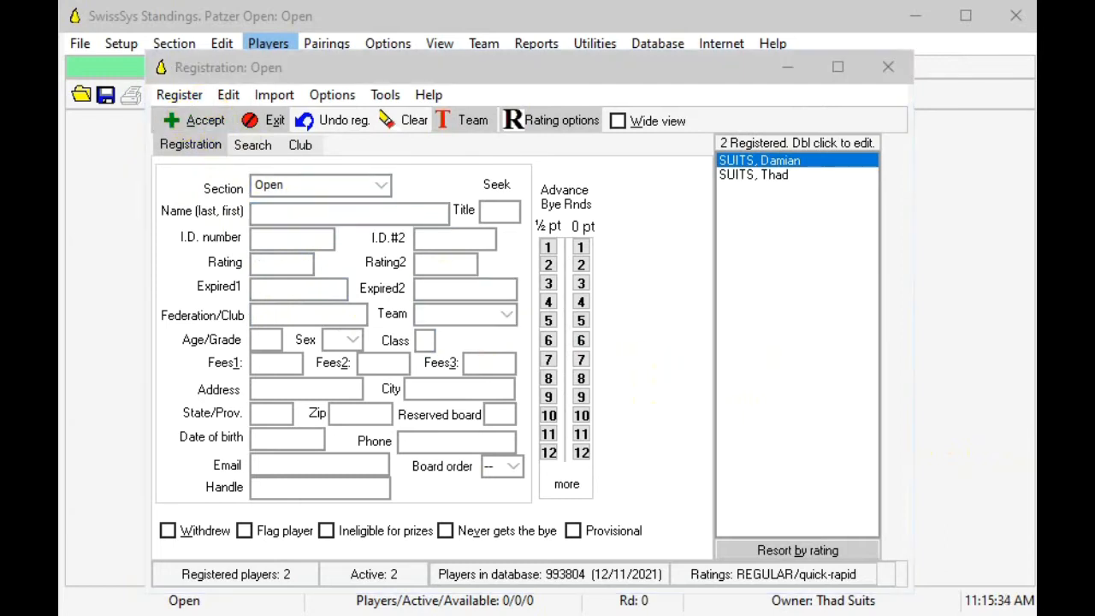
Step: Search the database for the third player by name using USCF regular ratings, and register the matching player
{"action": "left_click", "coordinate": [286, 217]}
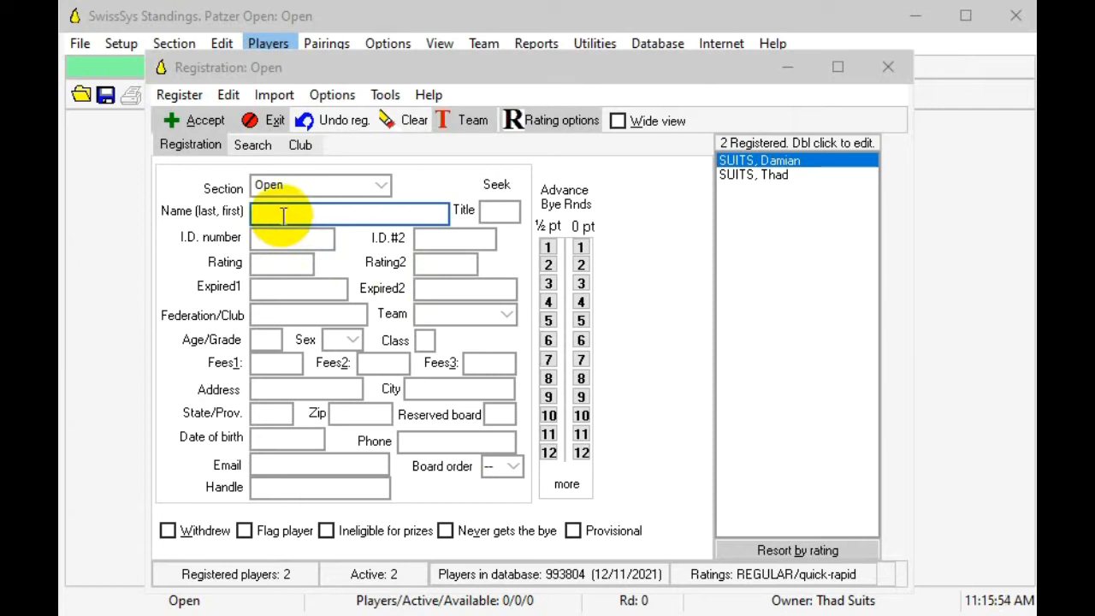
{"action": "left_click", "coordinate": [283, 215]}
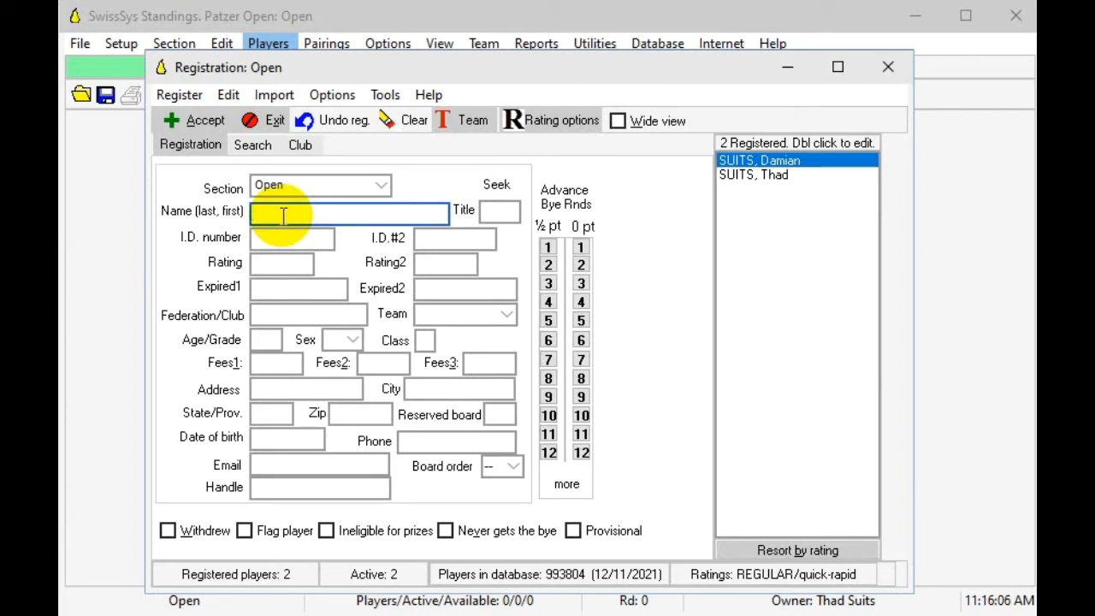
{"action": "left_click", "coordinate": [252, 146]}
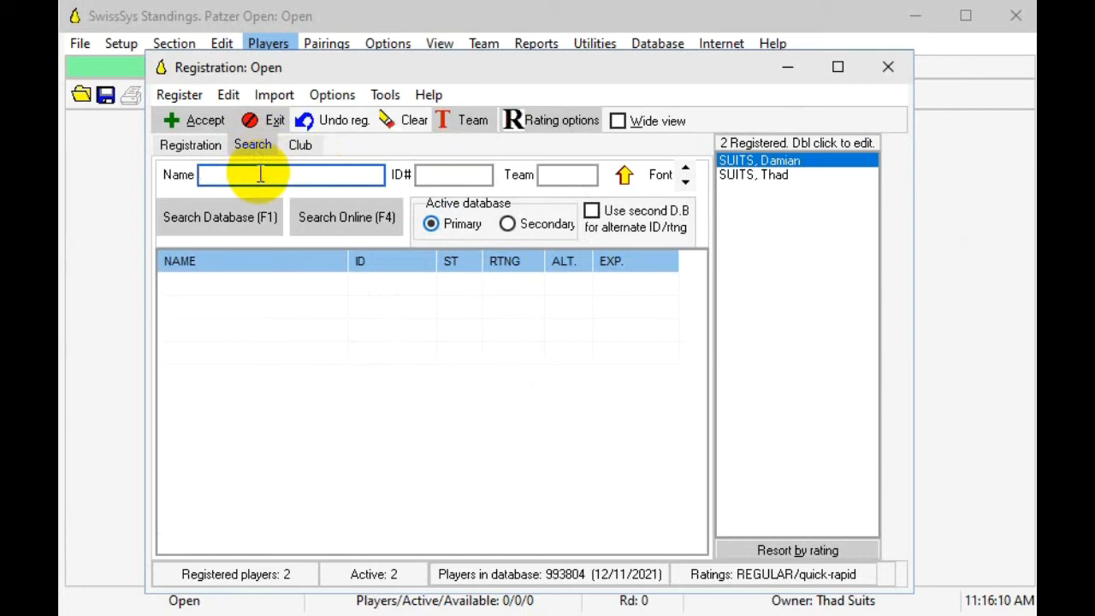
{"action": "type", "text": "Skovron, James"}
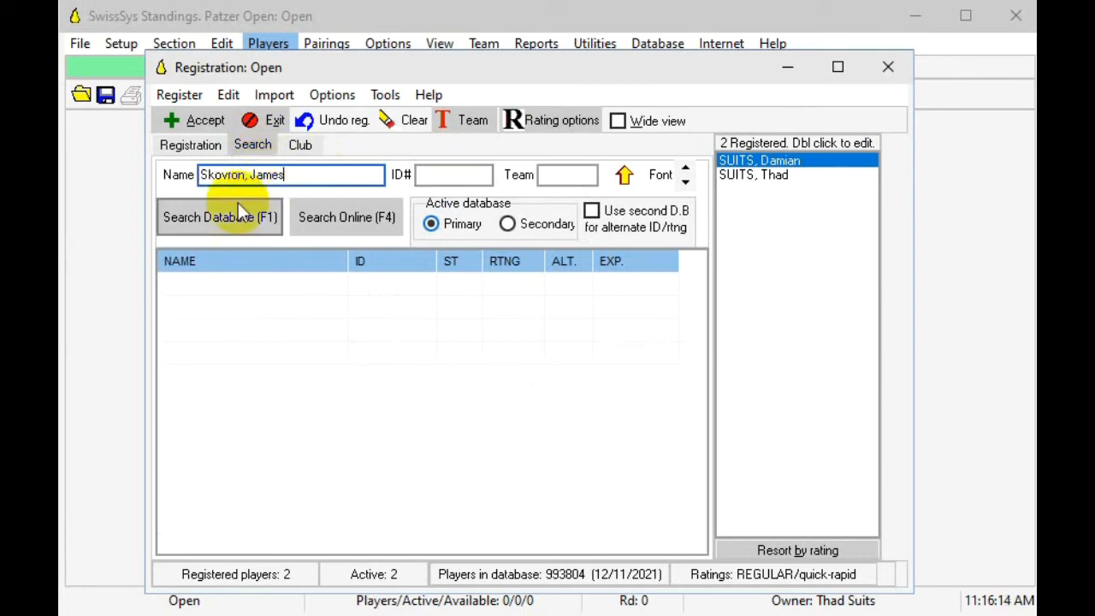
{"action": "left_click", "coordinate": [231, 215]}
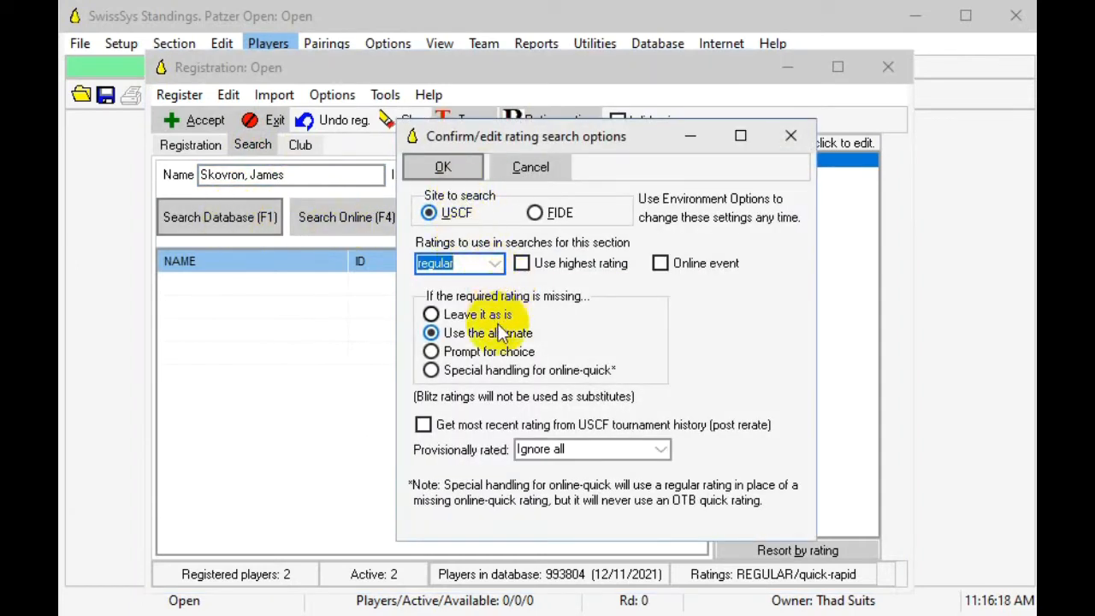
{"action": "left_click", "coordinate": [457, 167]}
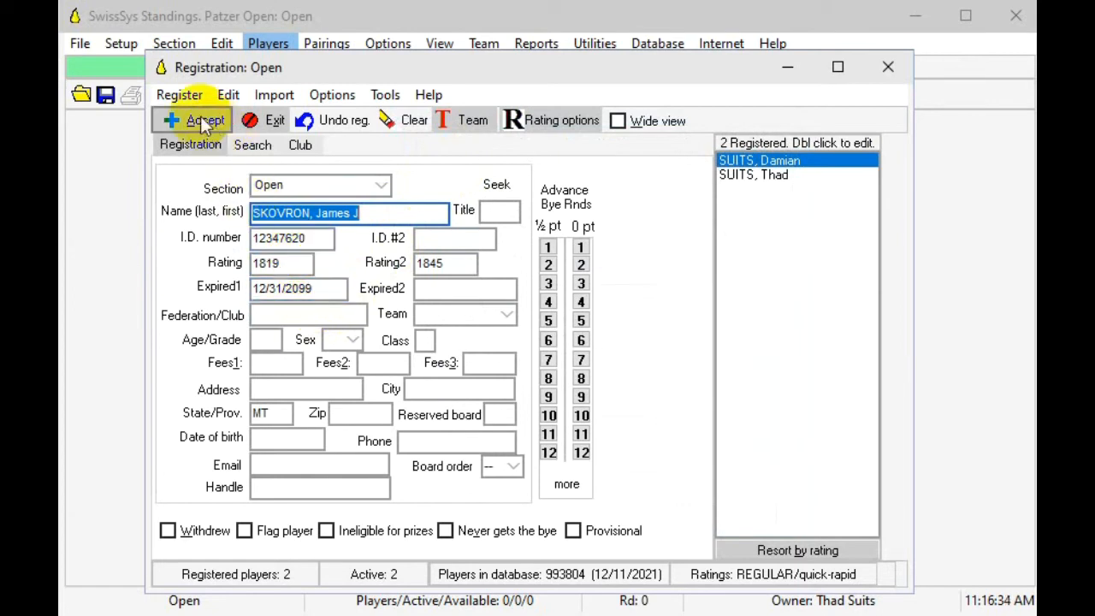
{"action": "left_click", "coordinate": [200, 115]}
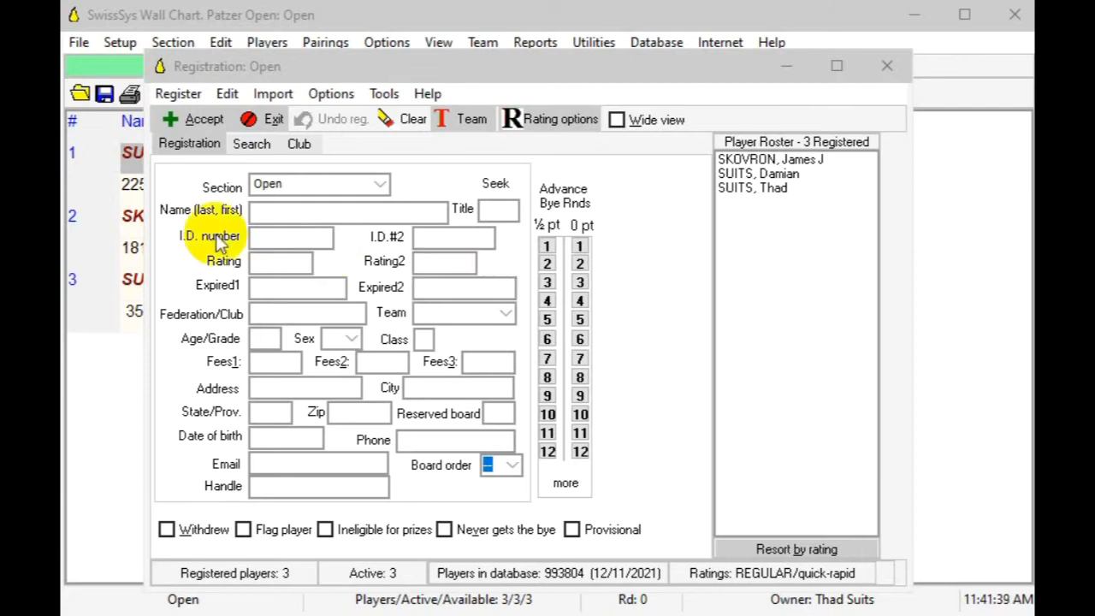
Step: Enter the fourth player's name in the registration form, load the matching database record and accept the registration
{"action": "left_click", "coordinate": [267, 212]}
{"action": "type", "text": "M"}
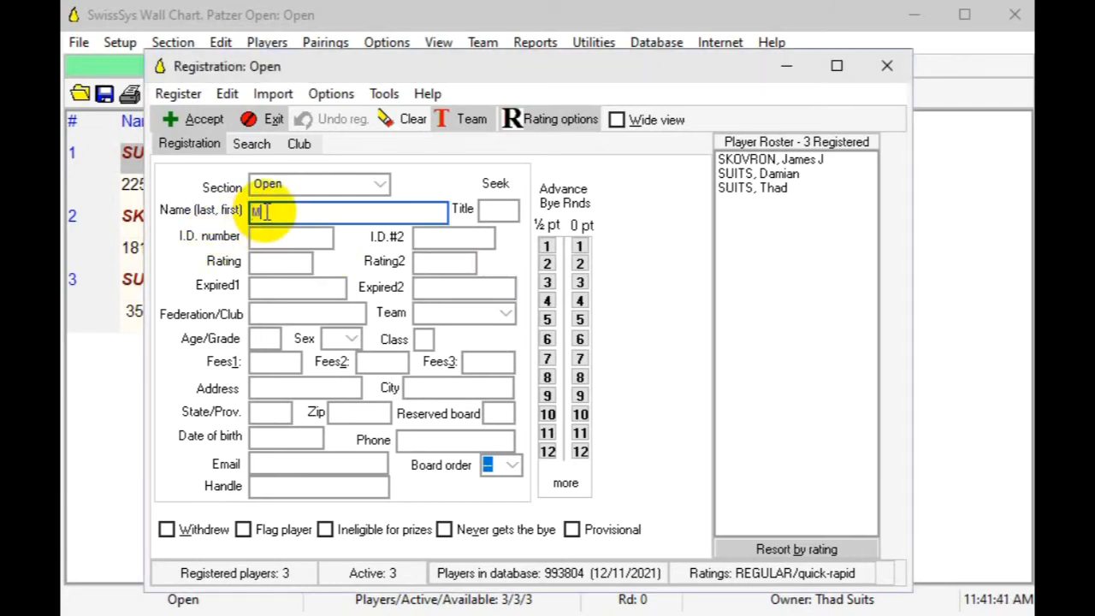
{"action": "type", "text": "cCourt, Daniel"}
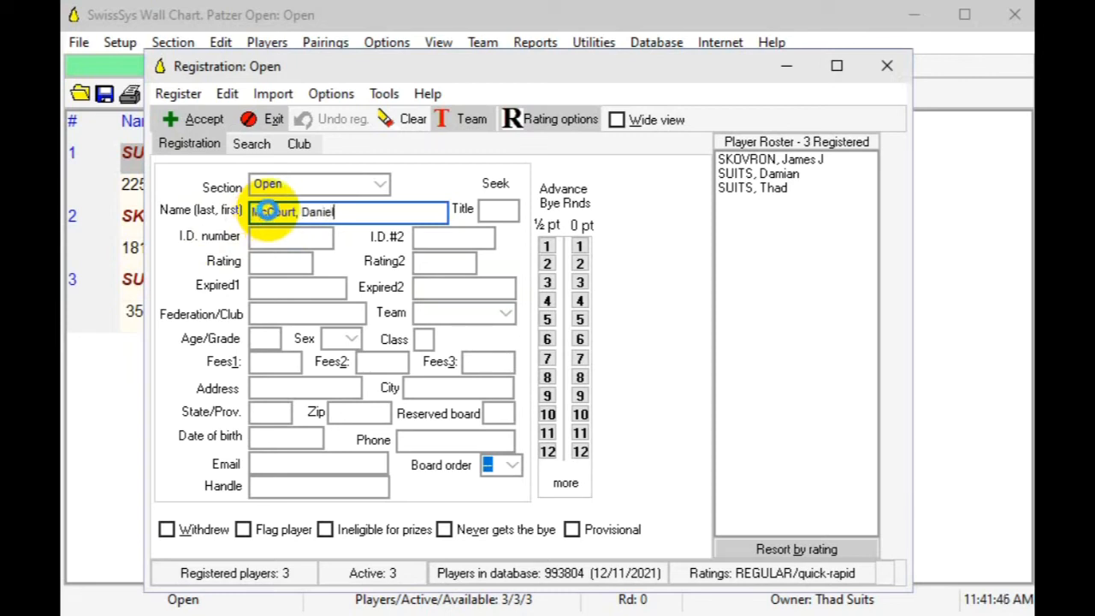
{"action": "key", "text": "Return"}
{"action": "left_click", "coordinate": [199, 117]}
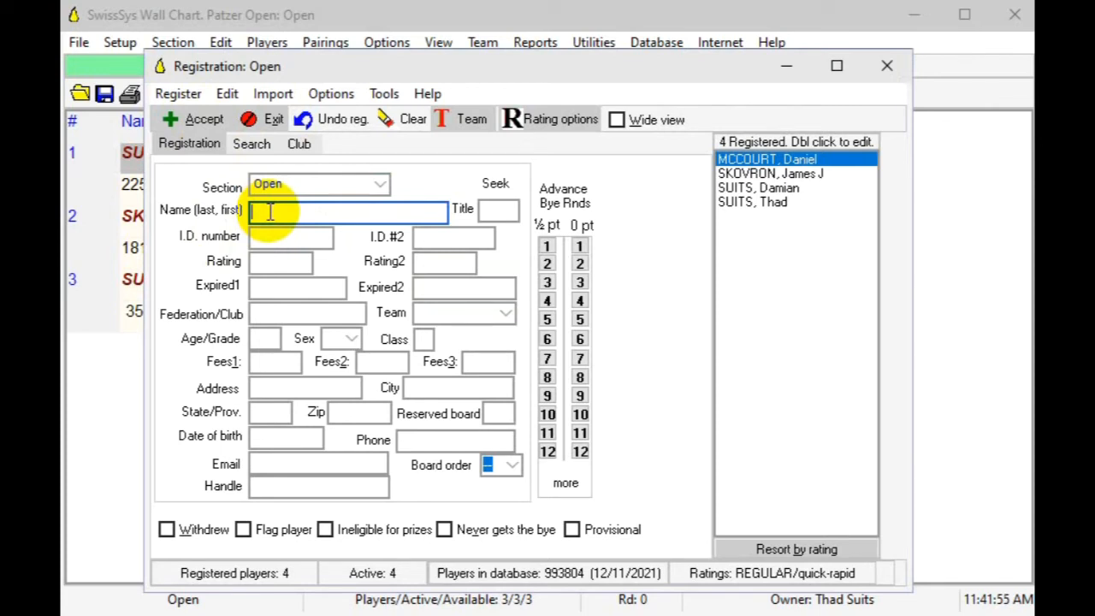
Step: Change the default data source for importing players to Online
{"action": "left_click", "coordinate": [251, 146]}
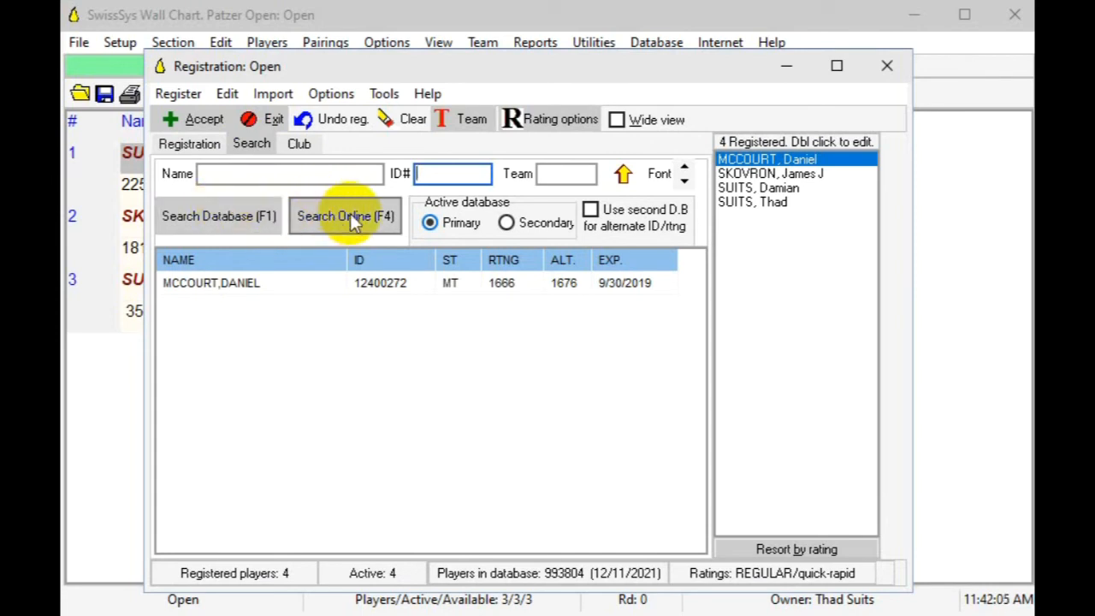
{"action": "left_click", "coordinate": [275, 94]}
{"action": "mouse_move", "coordinate": [466, 120]}
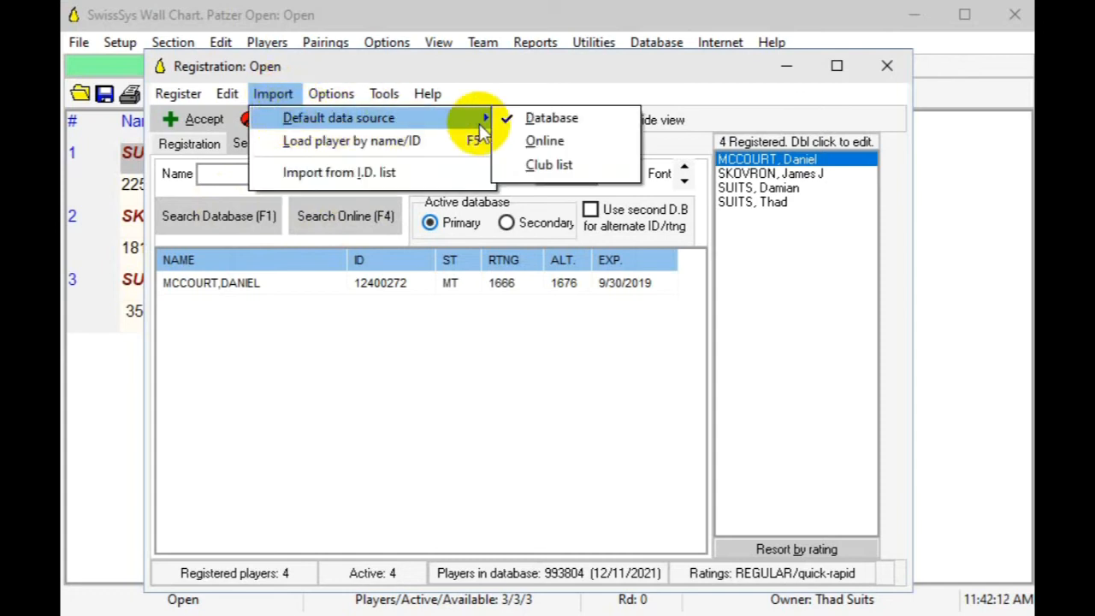
{"action": "left_click", "coordinate": [532, 144]}
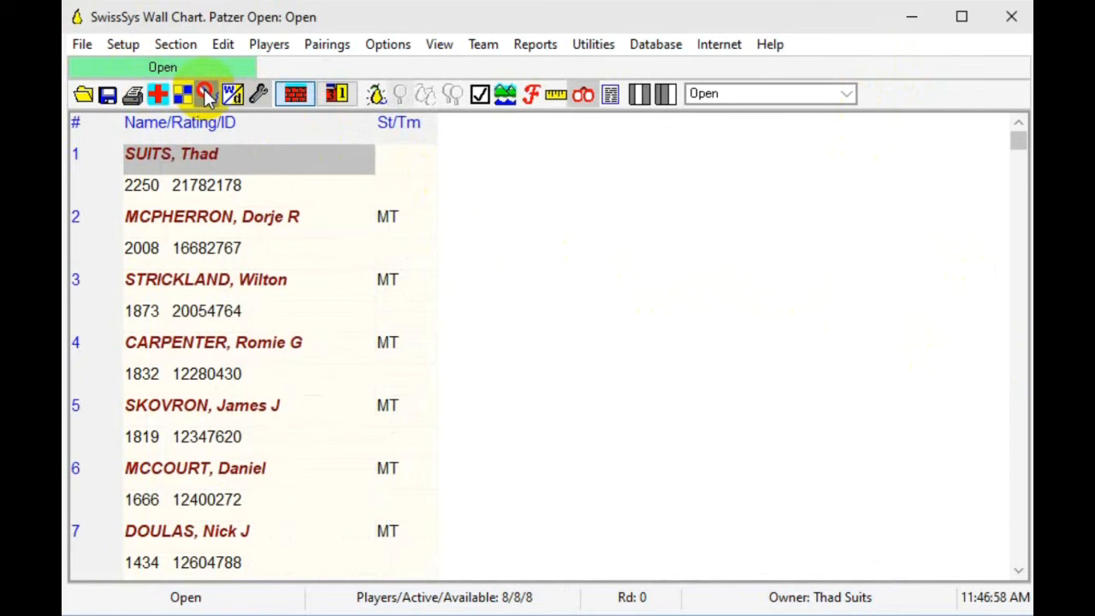
Step: Reopen player registration and search online for "Carlsen, Magnus"
{"action": "left_click", "coordinate": [206, 95]}
{"action": "type", "text": "Carlsen, Magnus"}
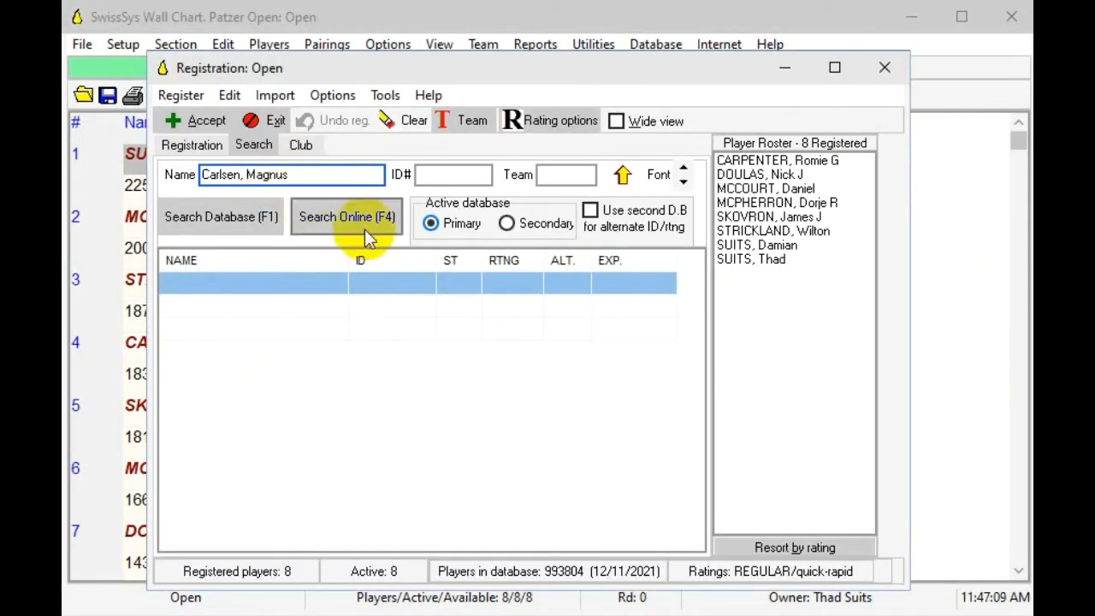
{"action": "left_click", "coordinate": [366, 221]}
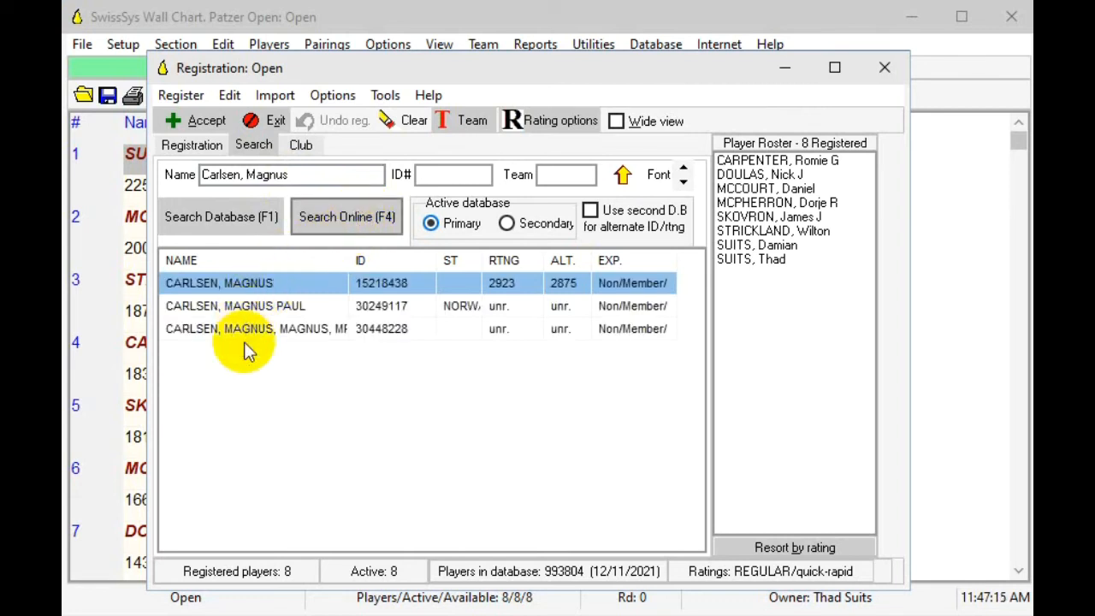
Step: Load the top-rated Magnus Carlsen record, give him a half-point bye in round 1, accept the registration and leave player registration
{"action": "double_click", "coordinate": [273, 284]}
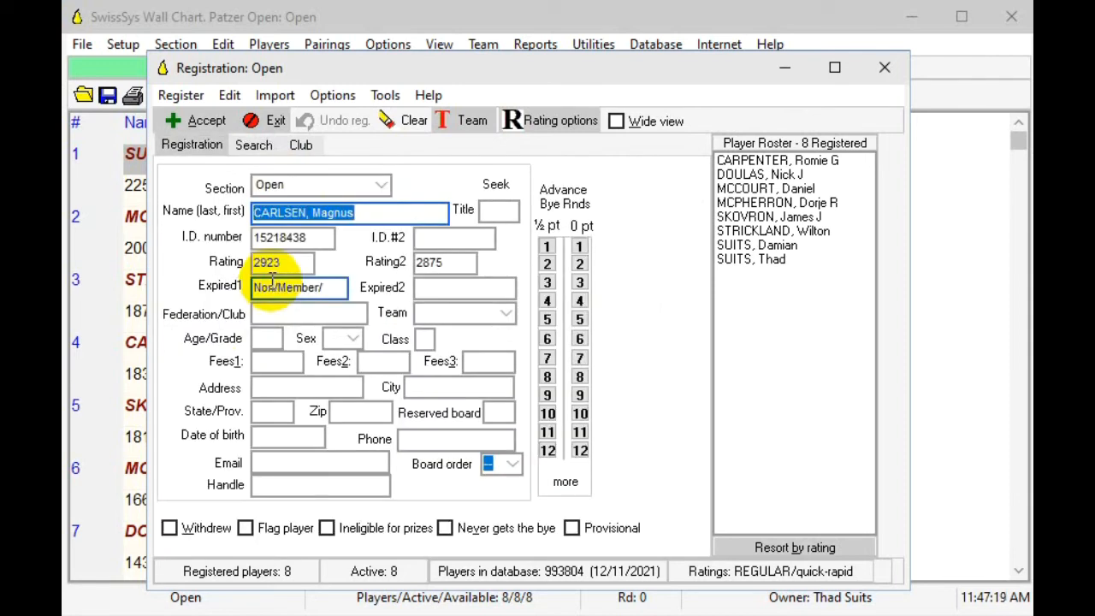
{"action": "left_click", "coordinate": [548, 248]}
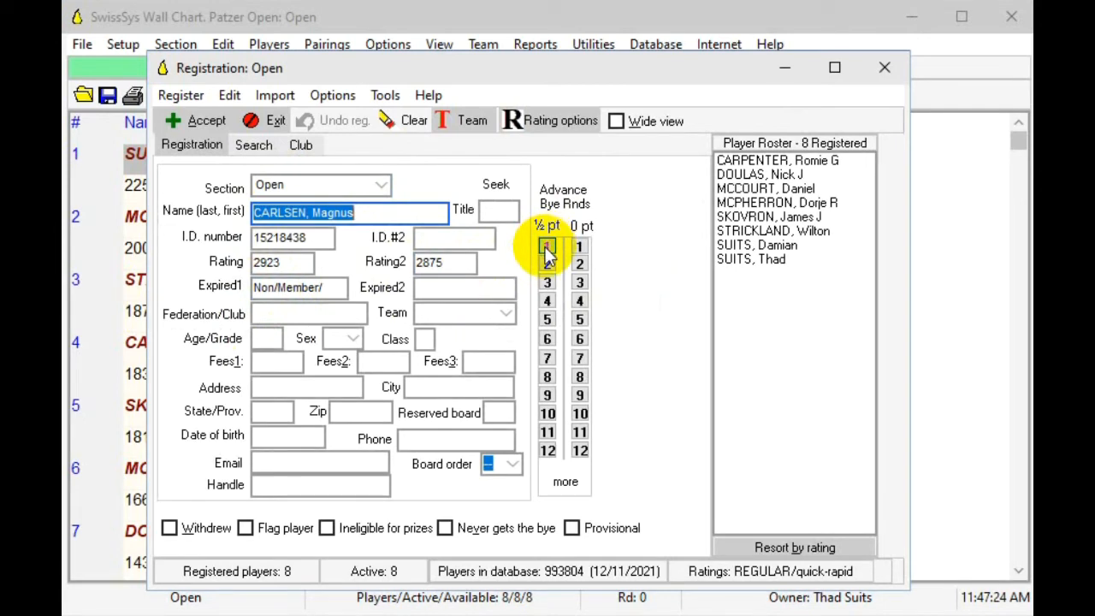
{"action": "left_click", "coordinate": [208, 122]}
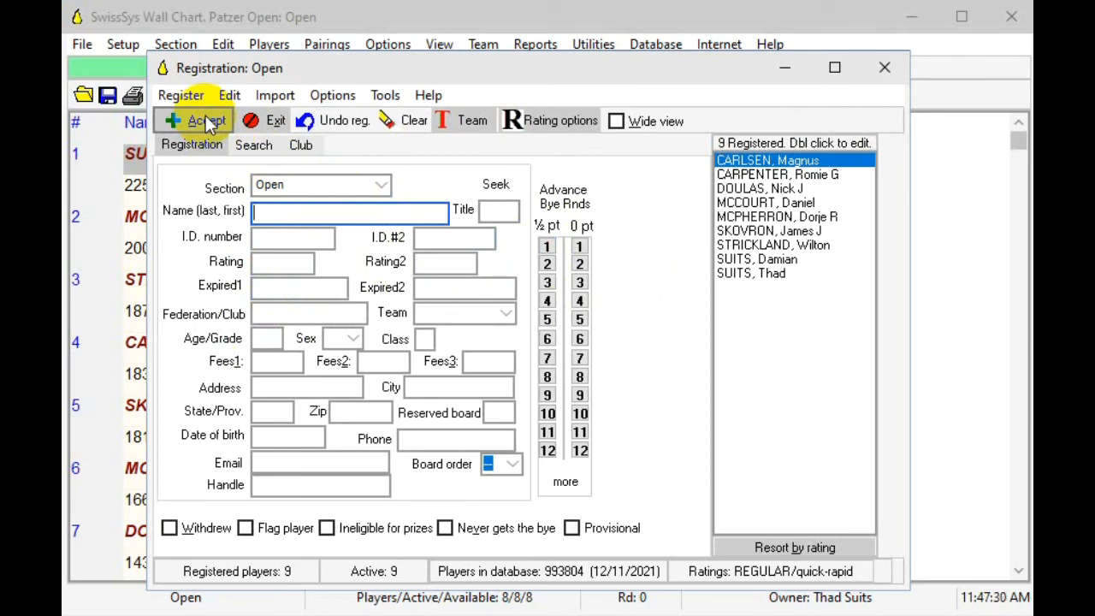
{"action": "left_click", "coordinate": [274, 120]}
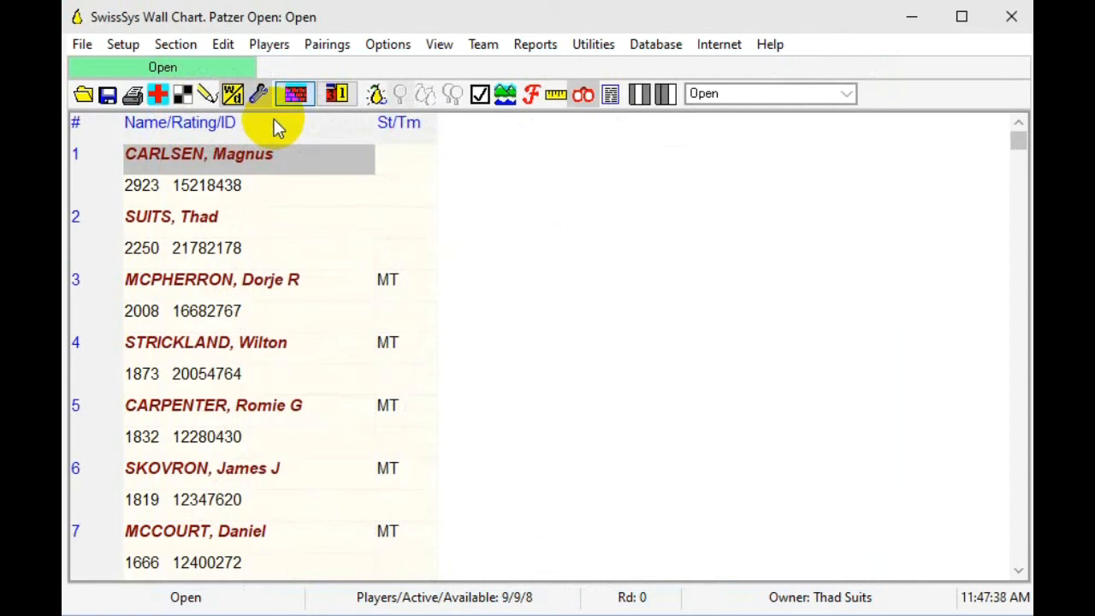
Step: Save the tournament in the Events folder as "Patzer Open" in the SwissSys file format
{"action": "left_click", "coordinate": [82, 45]}
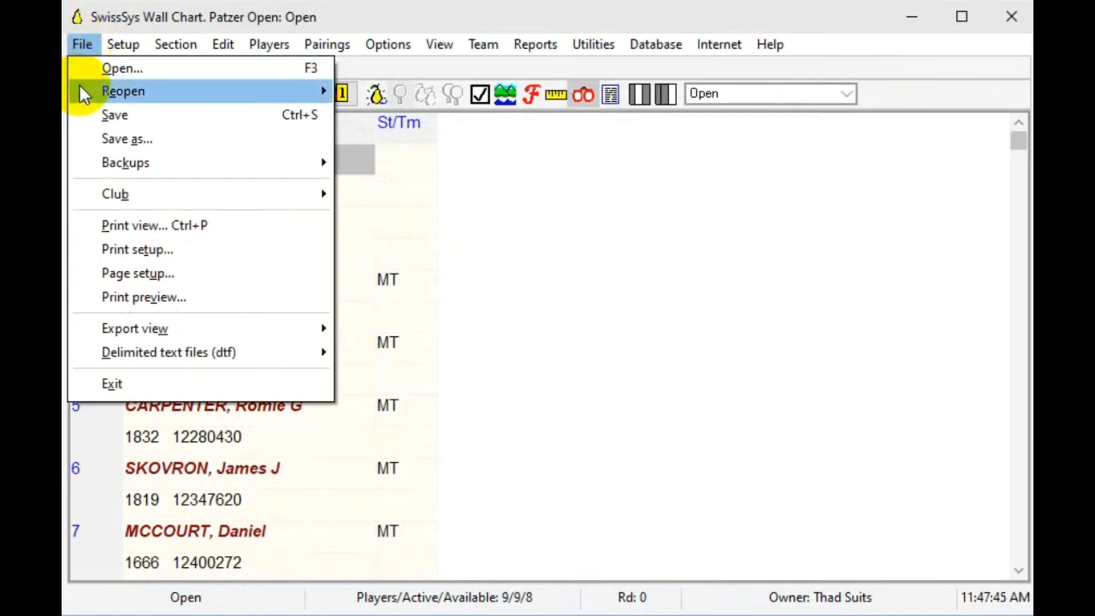
{"action": "left_click", "coordinate": [112, 140]}
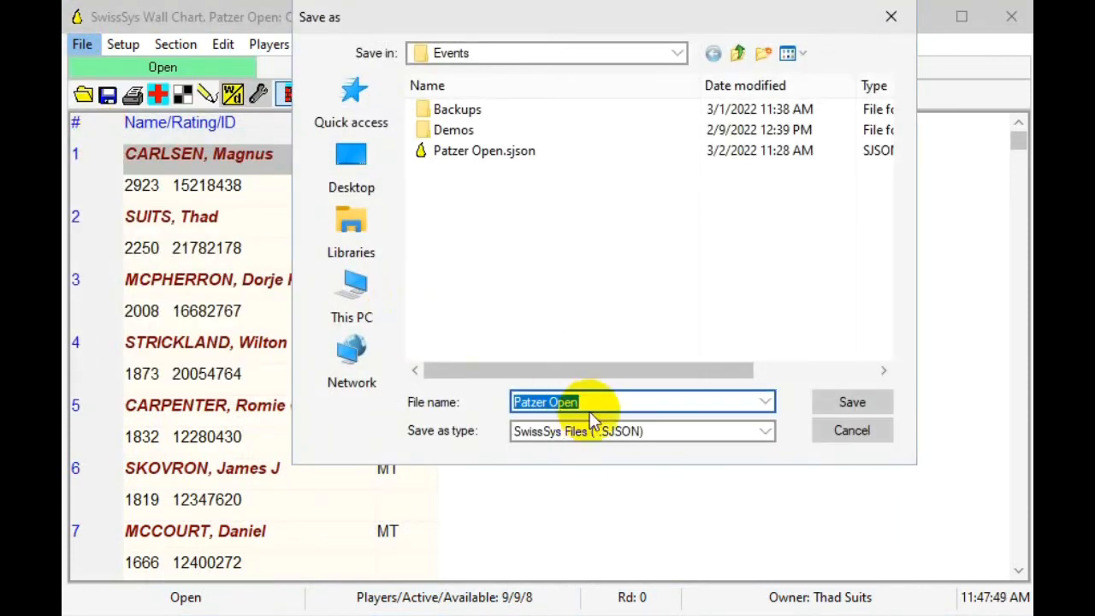
{"action": "left_click", "coordinate": [847, 406]}
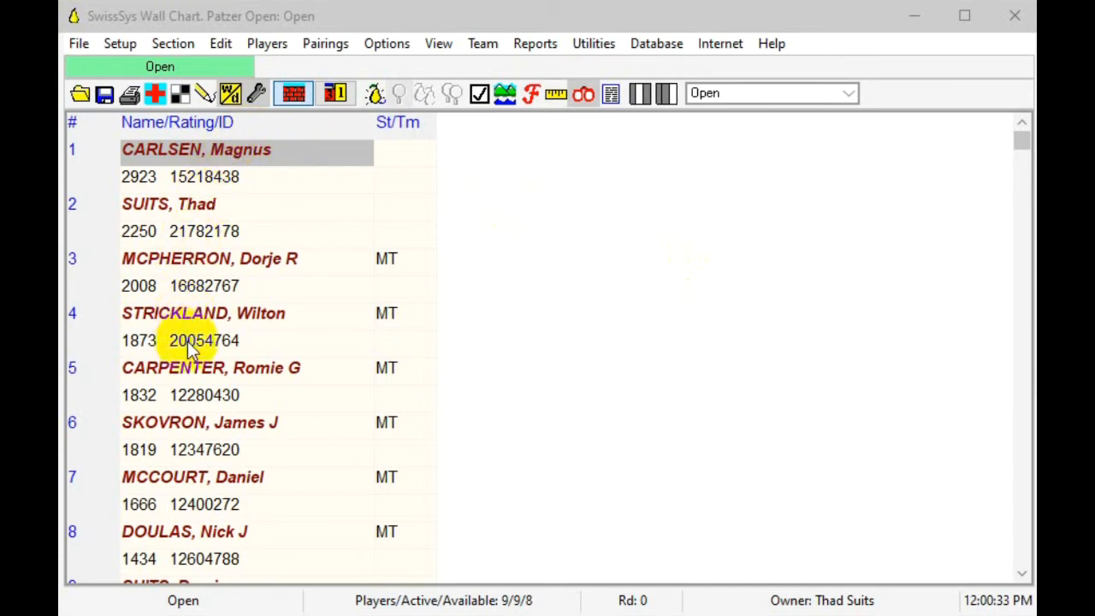
Step: View the section's standings before the first round, and return to the wall chart
{"action": "left_click", "coordinate": [445, 43]}
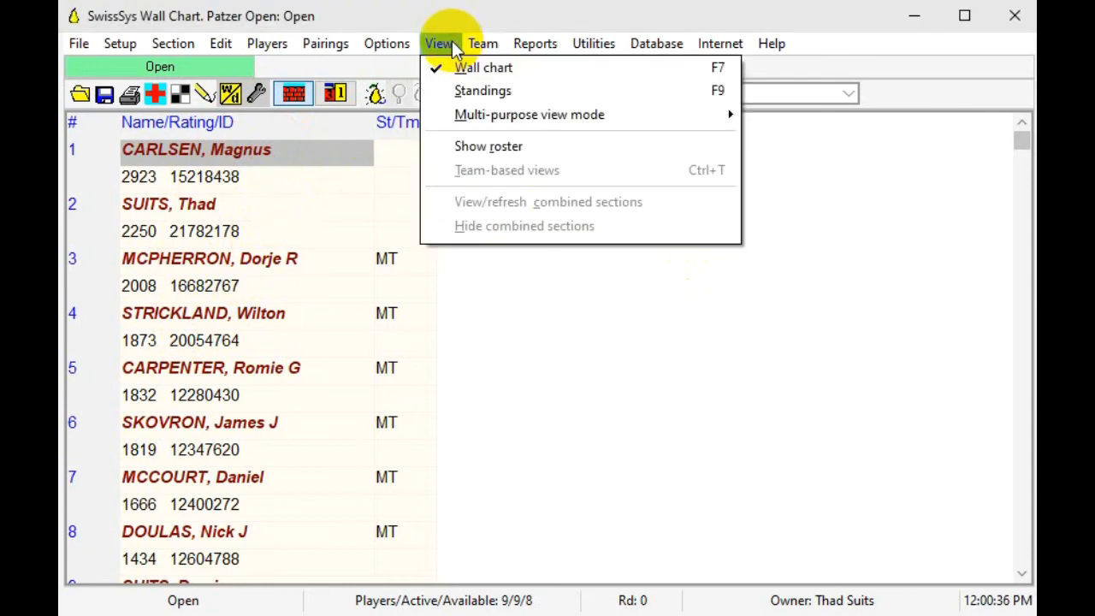
{"action": "left_click", "coordinate": [378, 25]}
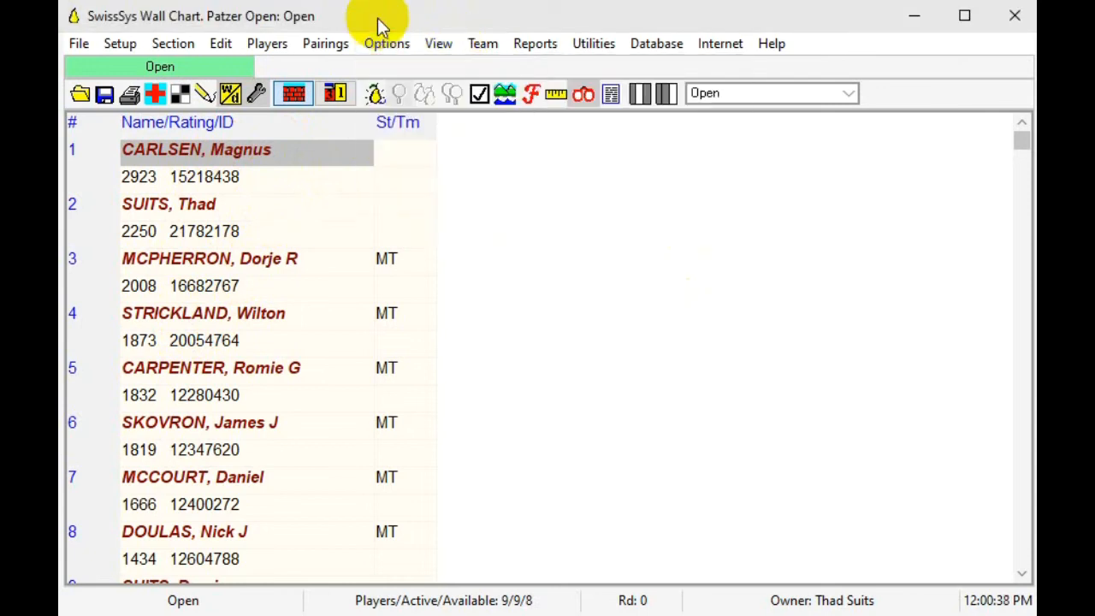
{"action": "left_click", "coordinate": [339, 99]}
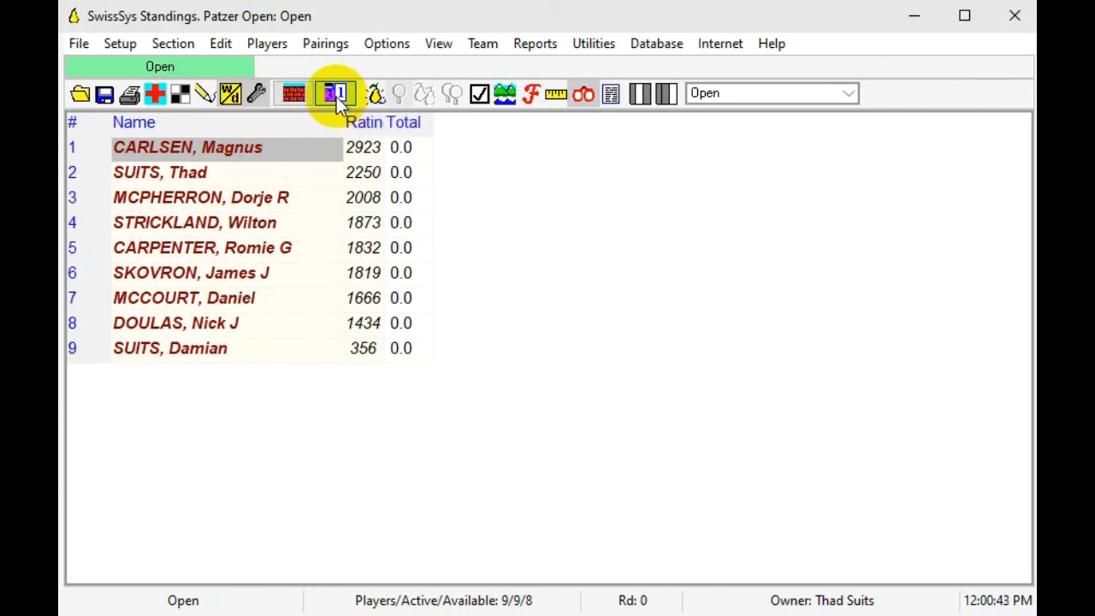
{"action": "left_click", "coordinate": [297, 94]}
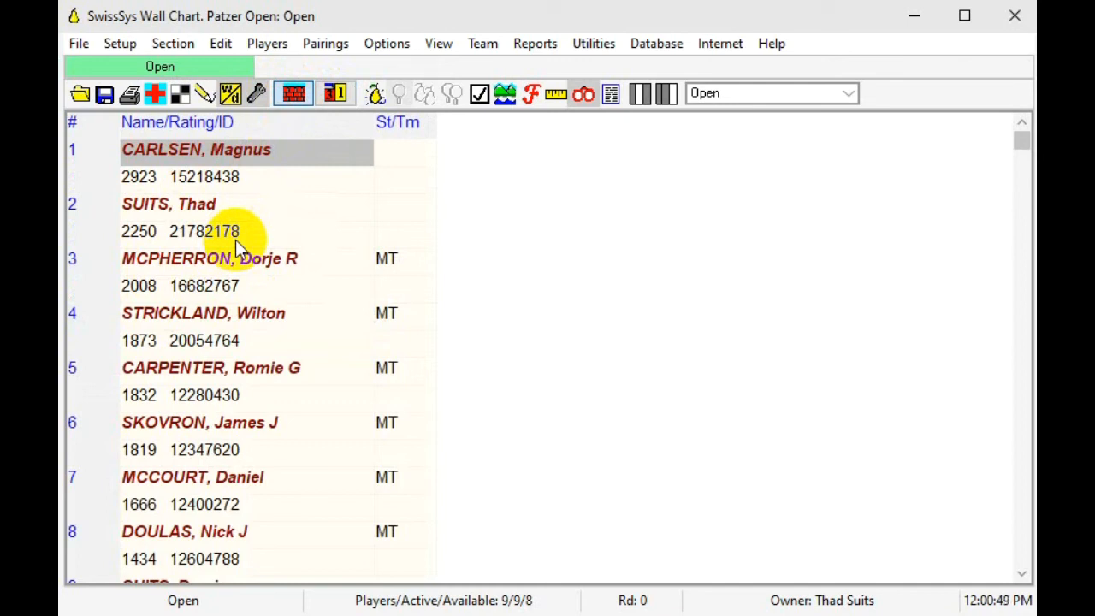
Step: Pair round 1 of the Open section with the default section and pairing settings
{"action": "left_click", "coordinate": [338, 45]}
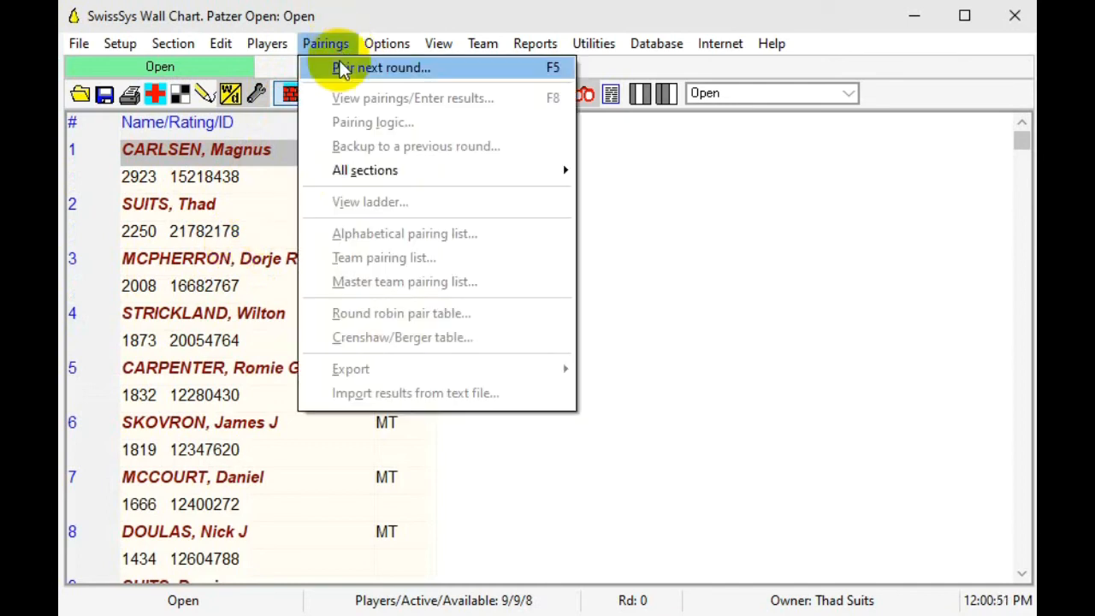
{"action": "left_click", "coordinate": [614, 183]}
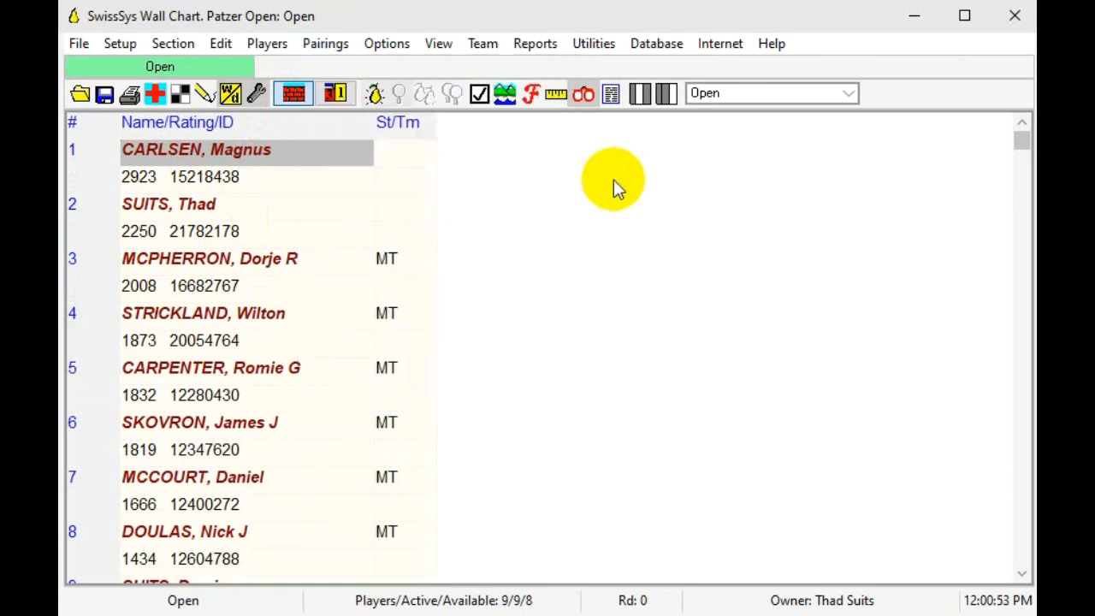
{"action": "left_click", "coordinate": [374, 95]}
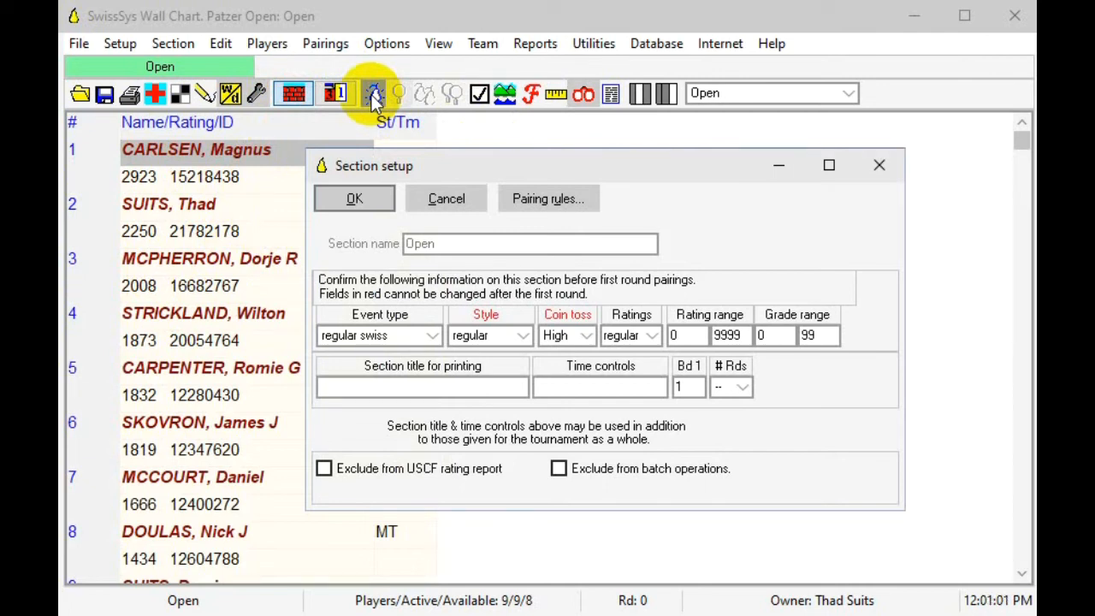
{"action": "left_click", "coordinate": [368, 203]}
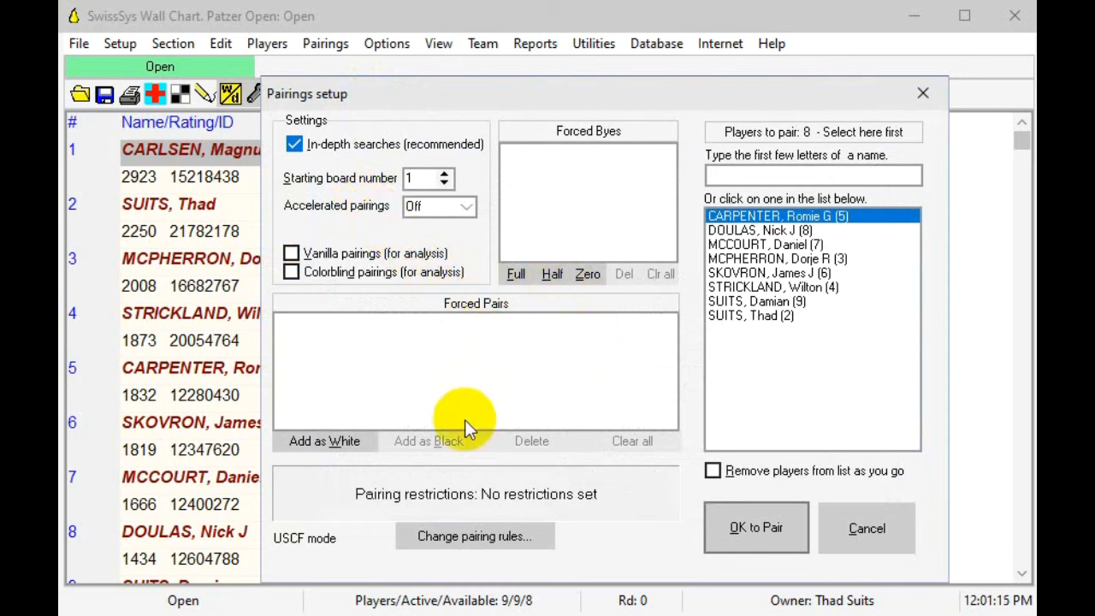
{"action": "left_click", "coordinate": [757, 526]}
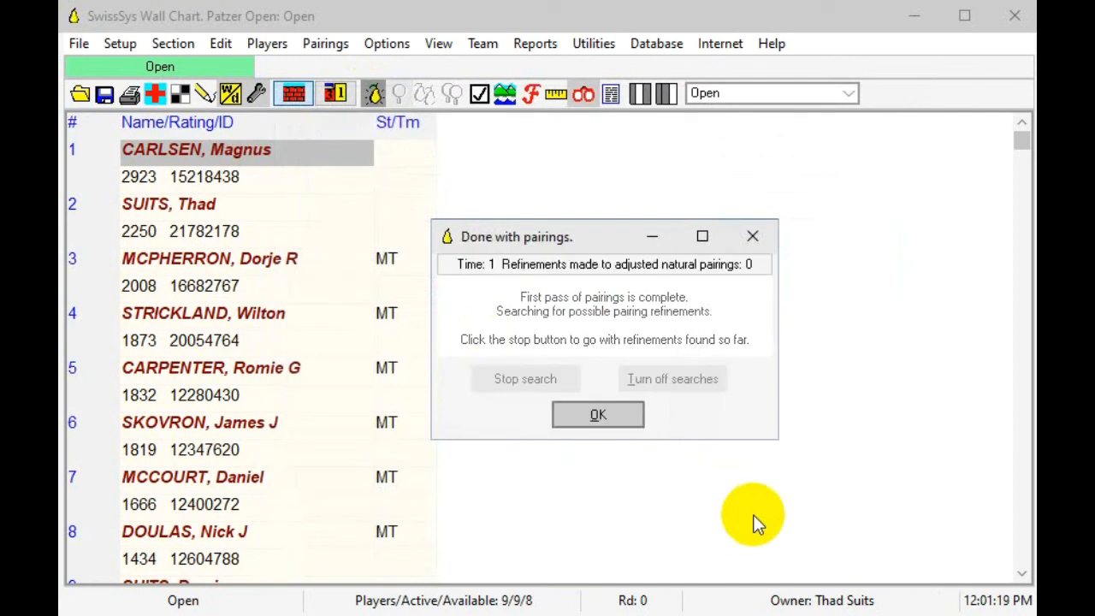
{"action": "left_click", "coordinate": [613, 414]}
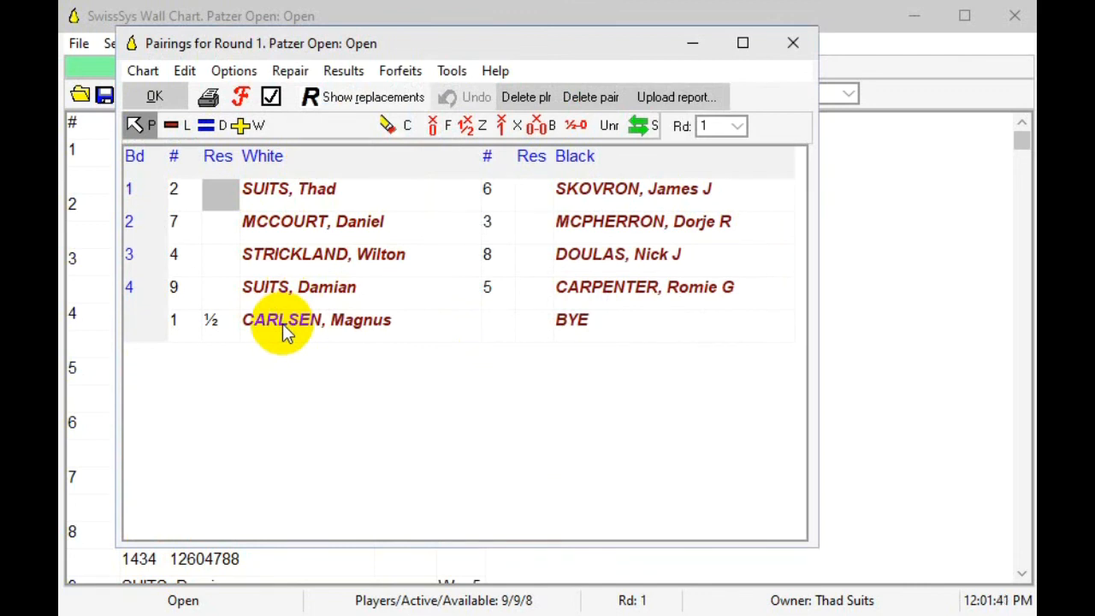
Step: Record the round 1 results as White wins on boards 1, 2 and 4 and a draw on board 3
{"action": "left_click", "coordinate": [243, 127]}
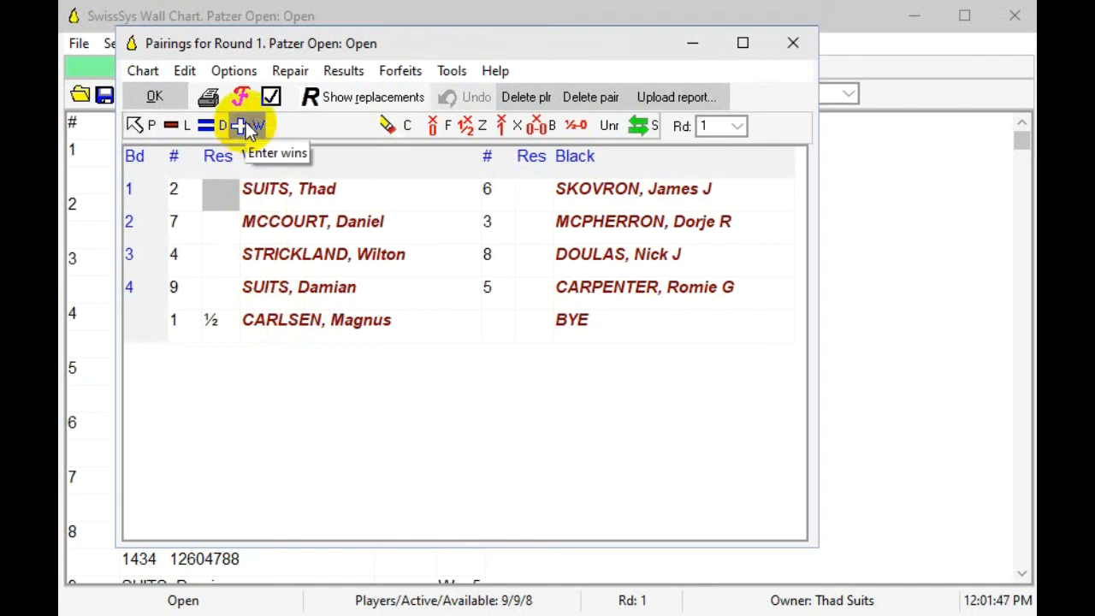
{"action": "left_click", "coordinate": [219, 193]}
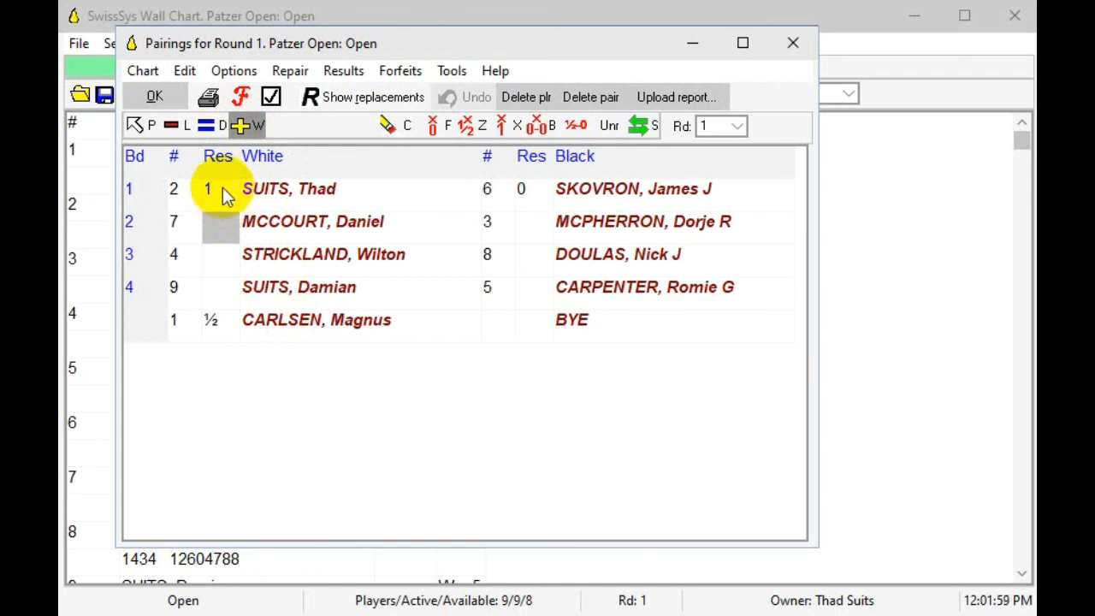
{"action": "left_click", "coordinate": [136, 124]}
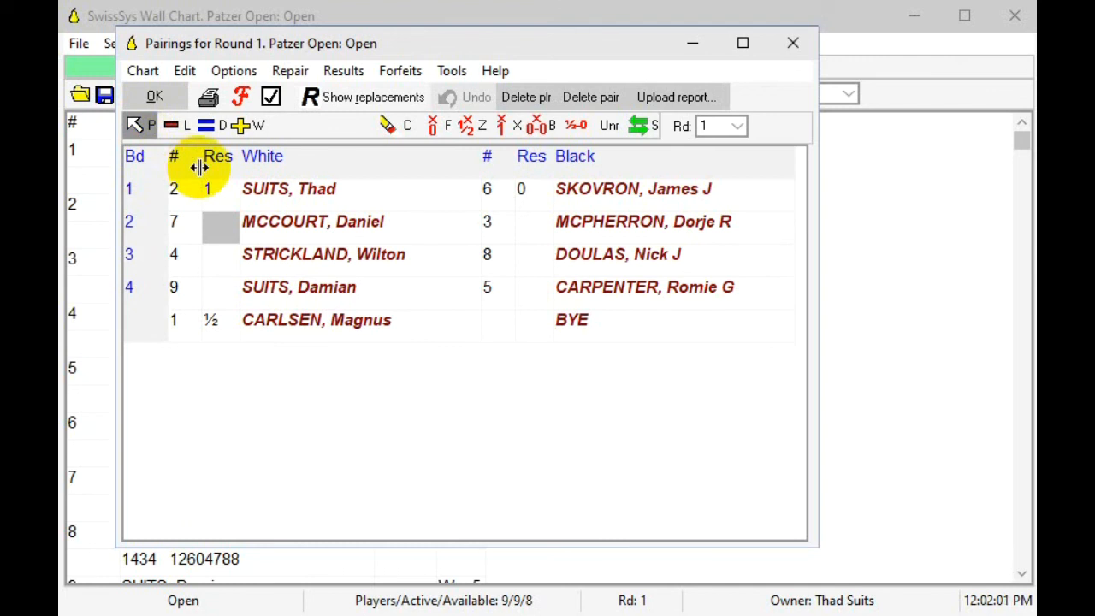
{"action": "type", "text": "1"}
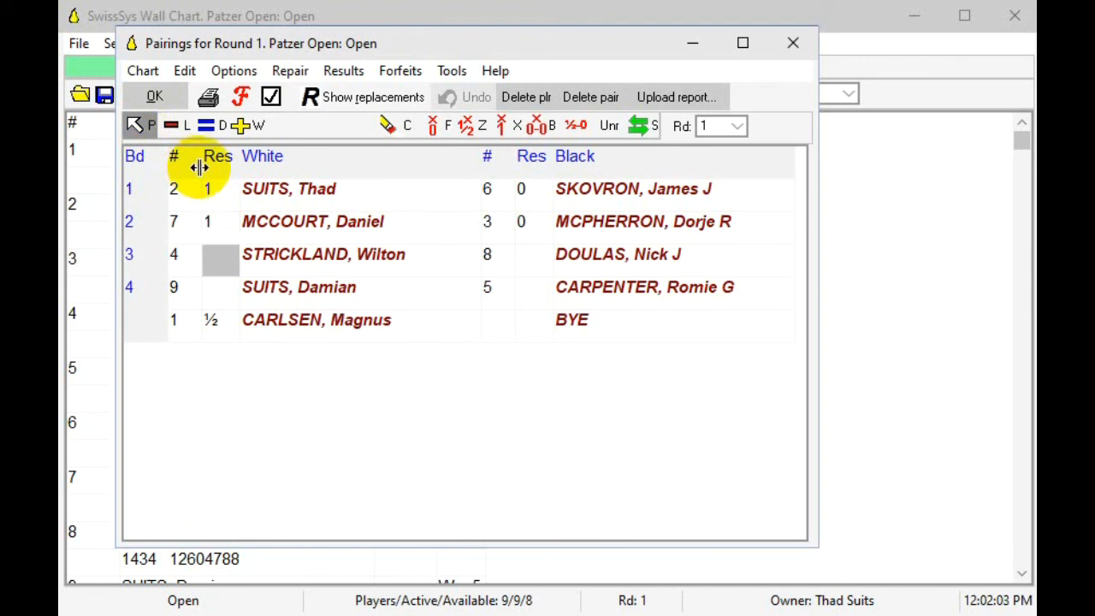
{"action": "type", "text": "=1"}
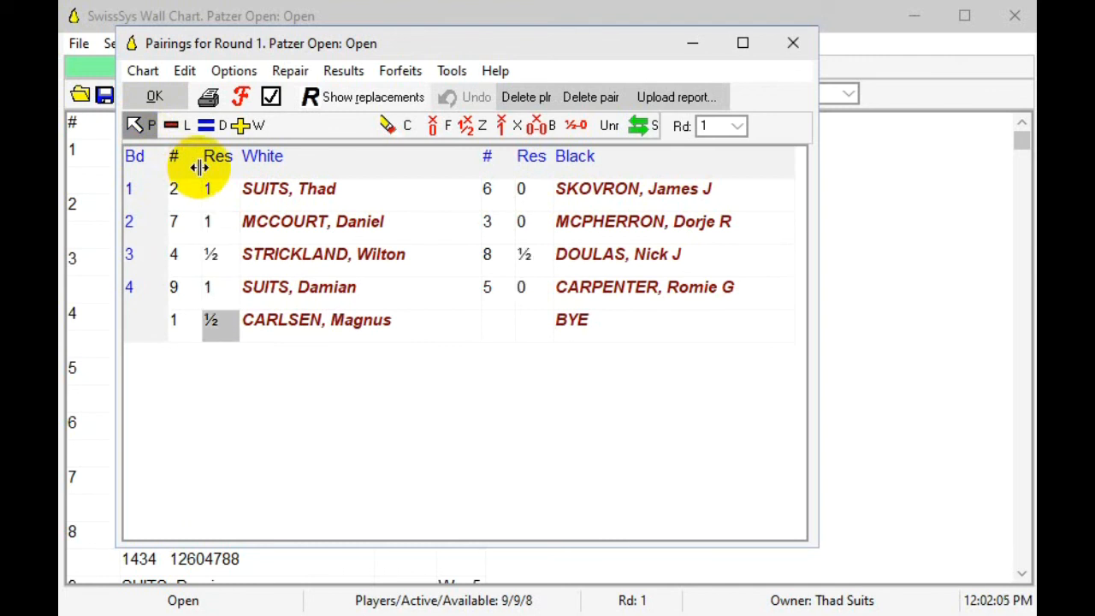
Step: Correct the board 4 result to a loss for White, and close the round 1 pairings
{"action": "left_click", "coordinate": [219, 295]}
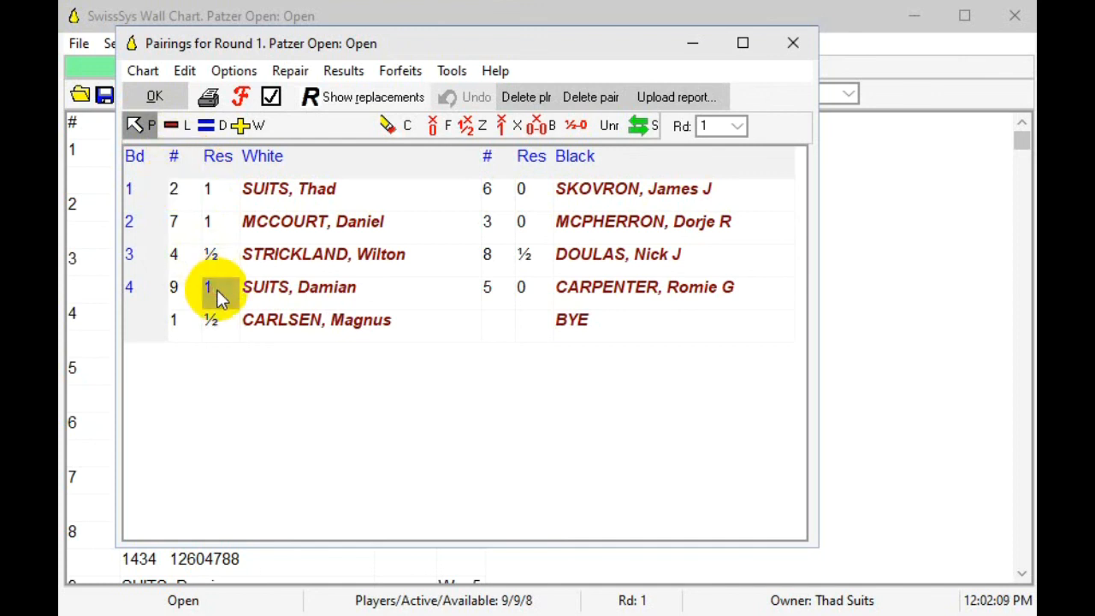
{"action": "key", "text": "l"}
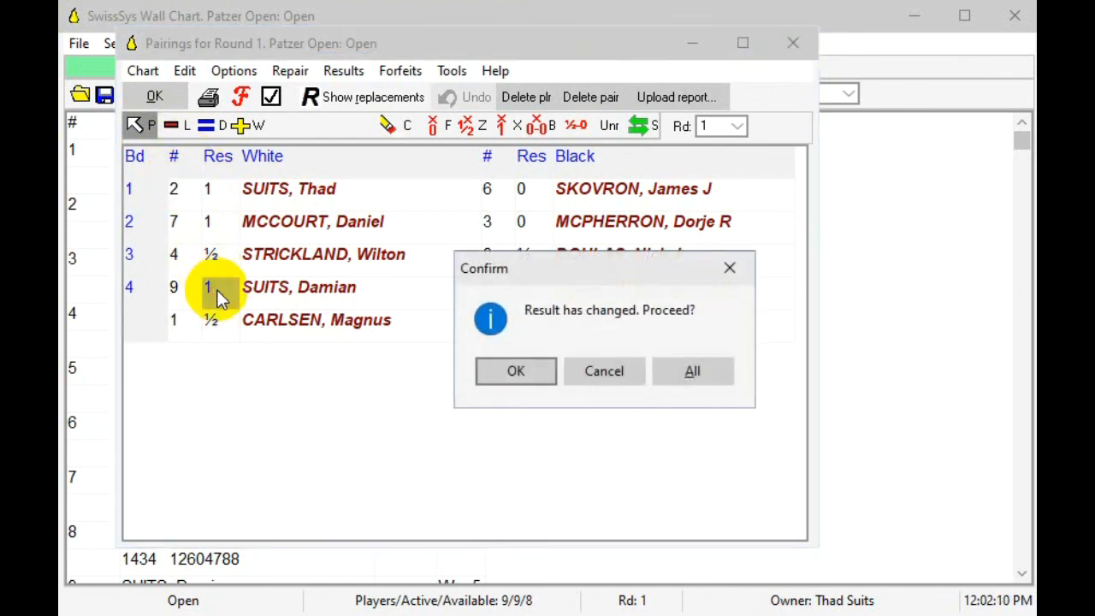
{"action": "left_click", "coordinate": [516, 372]}
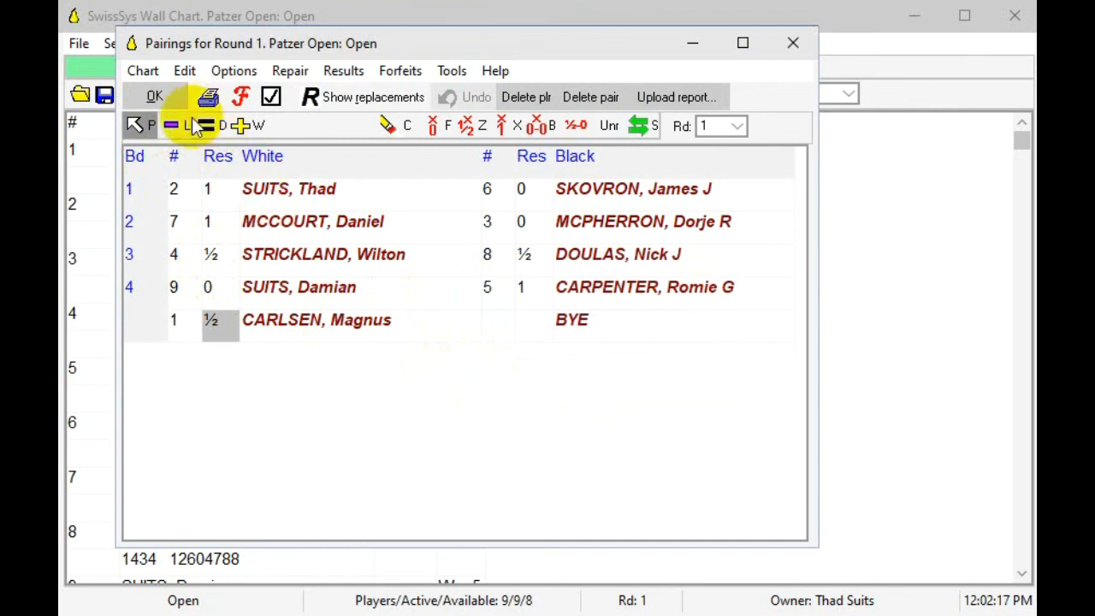
{"action": "left_click", "coordinate": [176, 97]}
Step: Review the standings after round 1, and switch back to the wall chart
{"action": "left_click", "coordinate": [335, 93]}
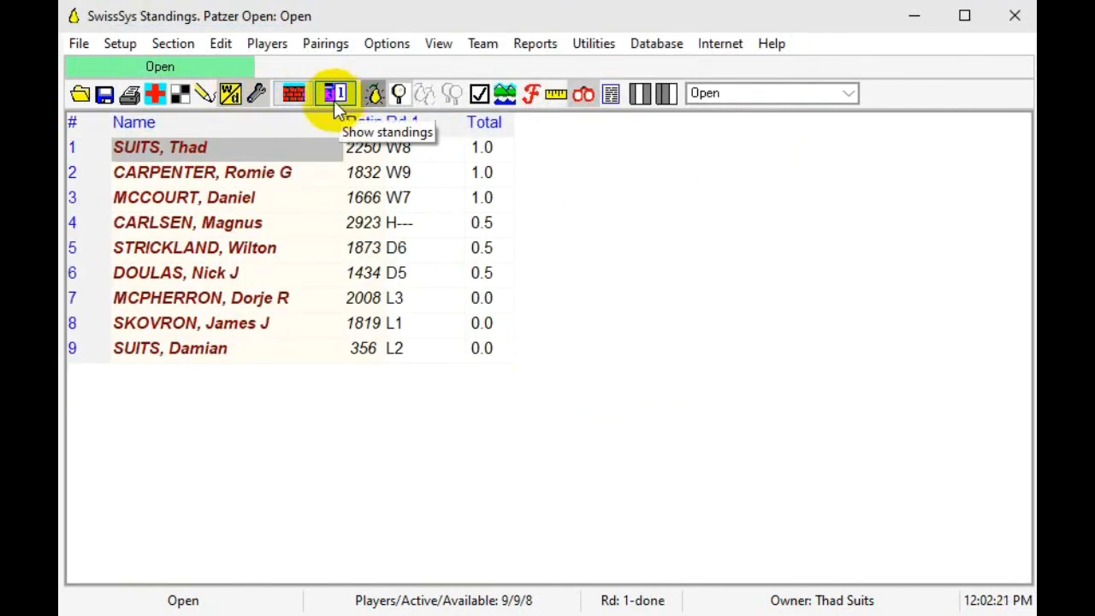
{"action": "left_click", "coordinate": [292, 96]}
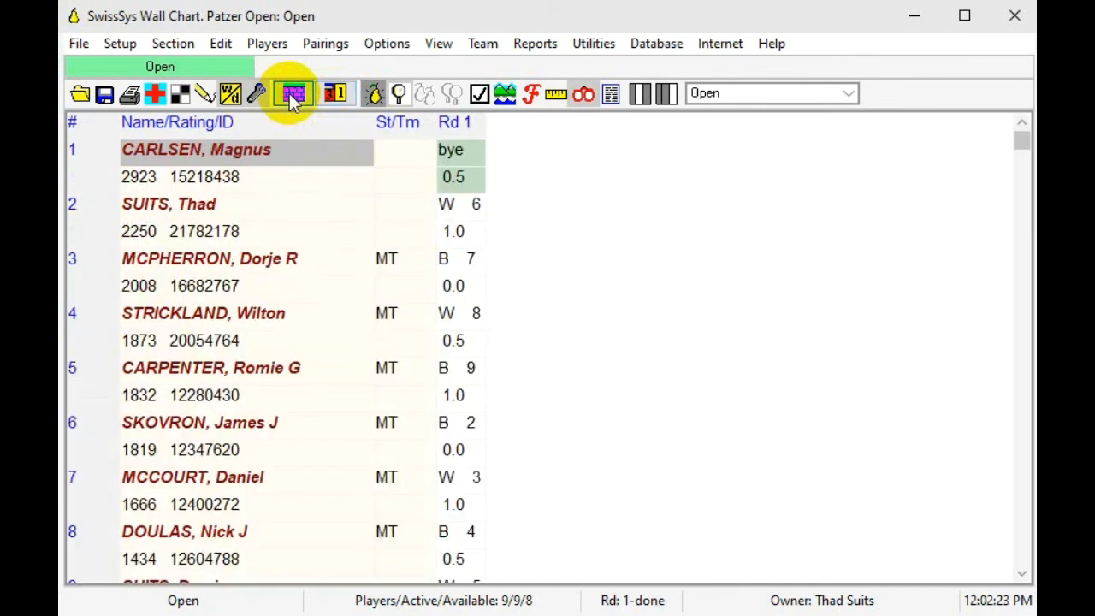